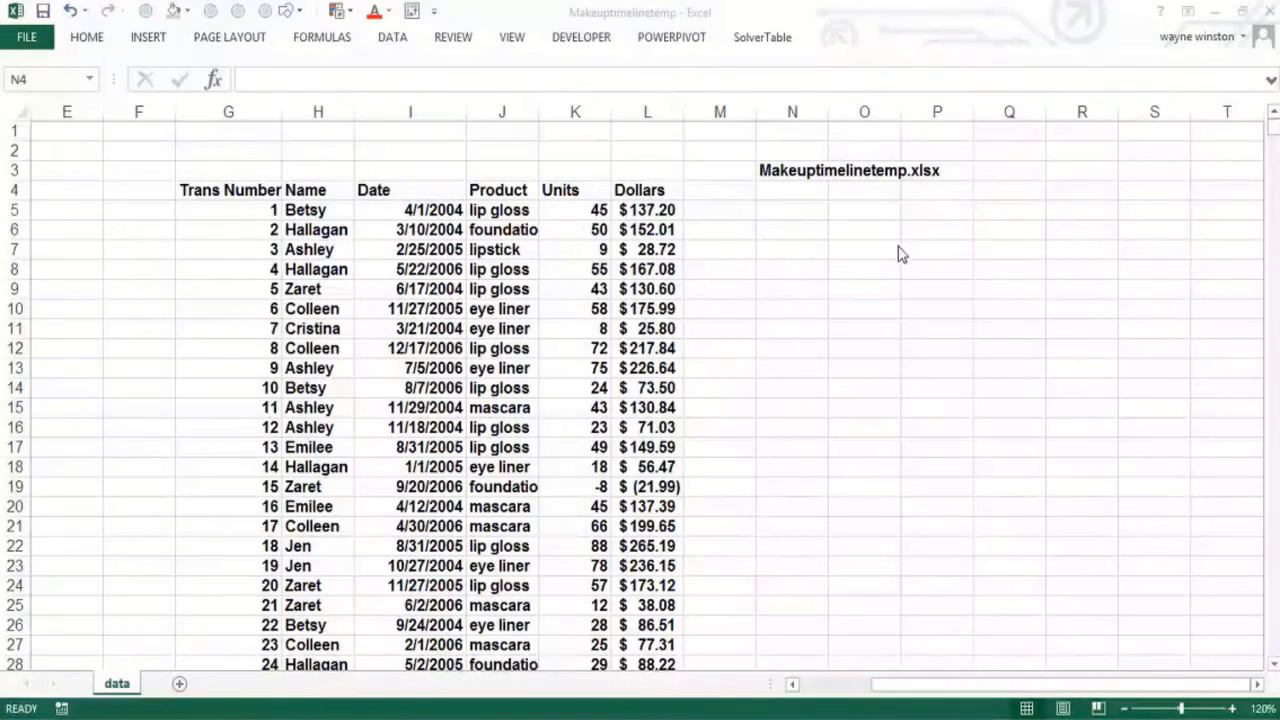
- Enter the notes "Timeline Feature" in cell N6 and "Slicer for time" in cell N7
click(782, 194)
click(780, 231)
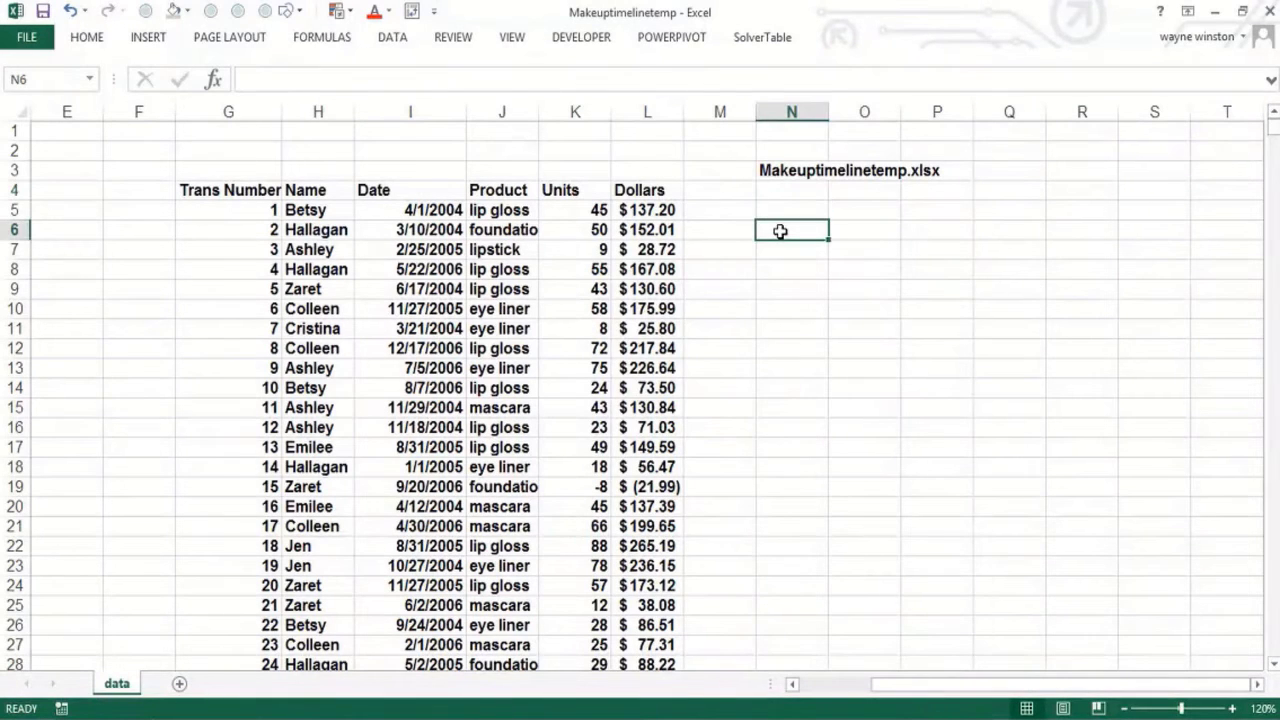
text(Ti)
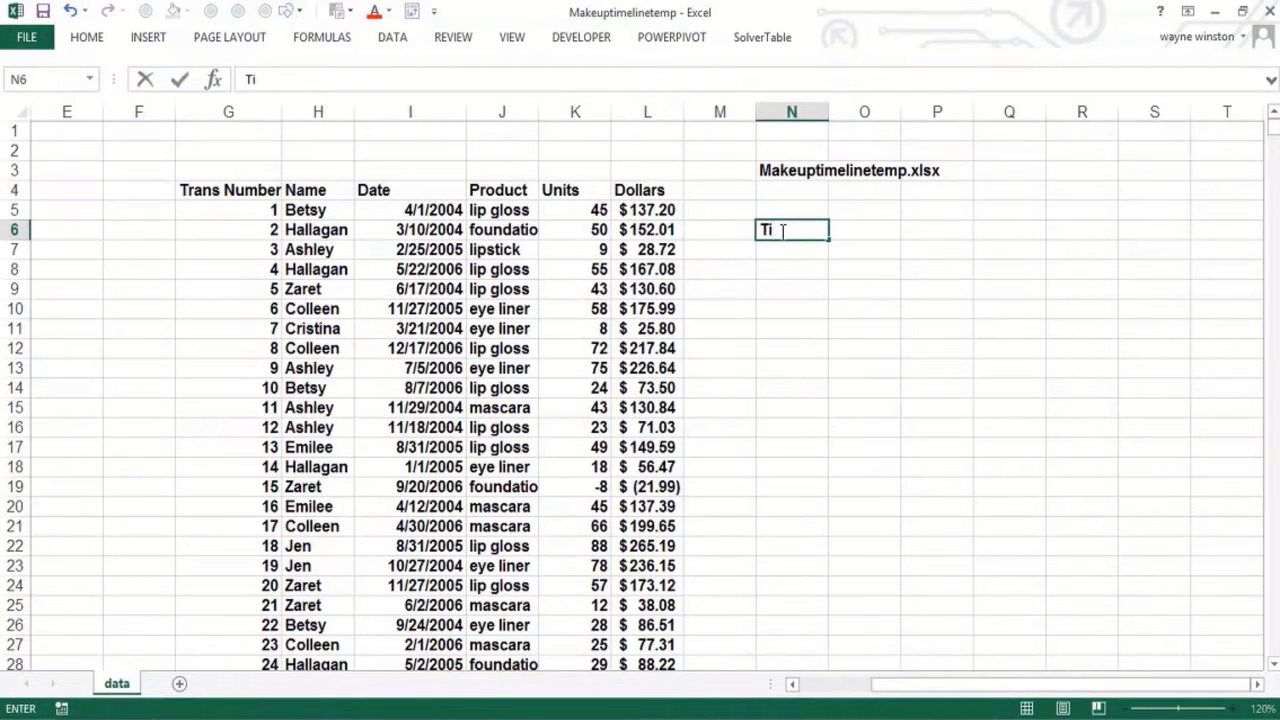
text(meline)
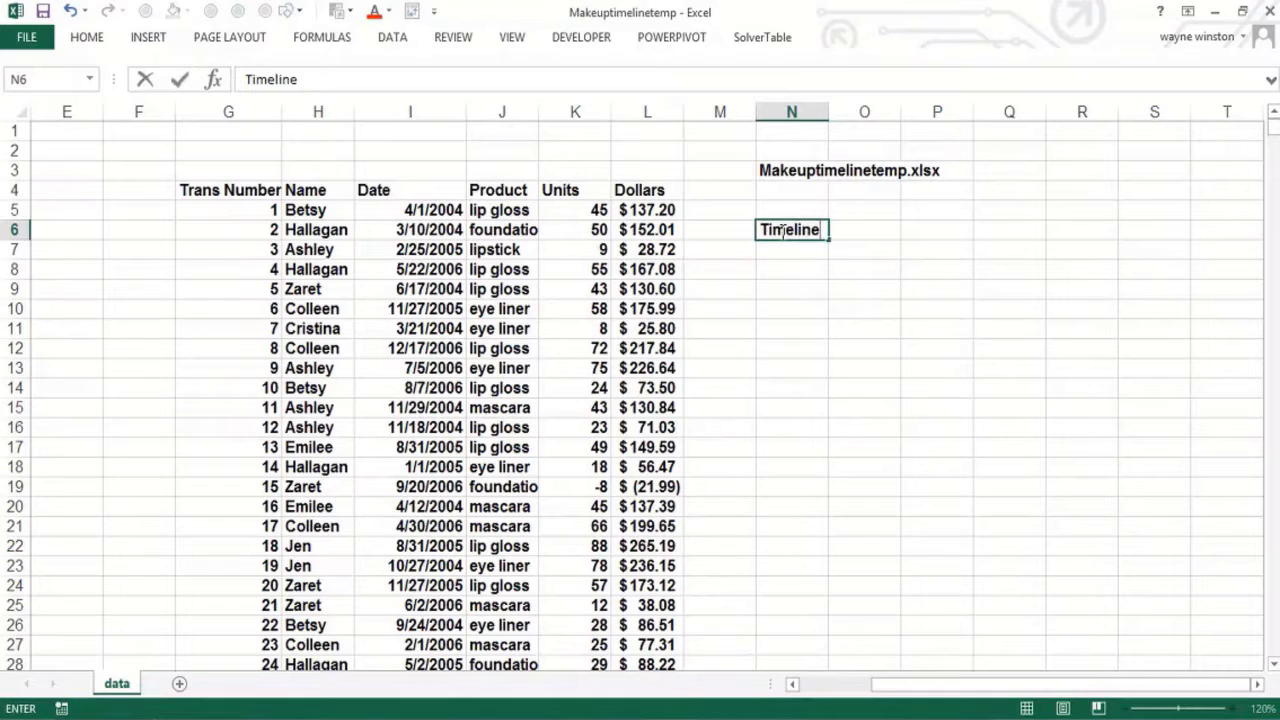
text( Feature)
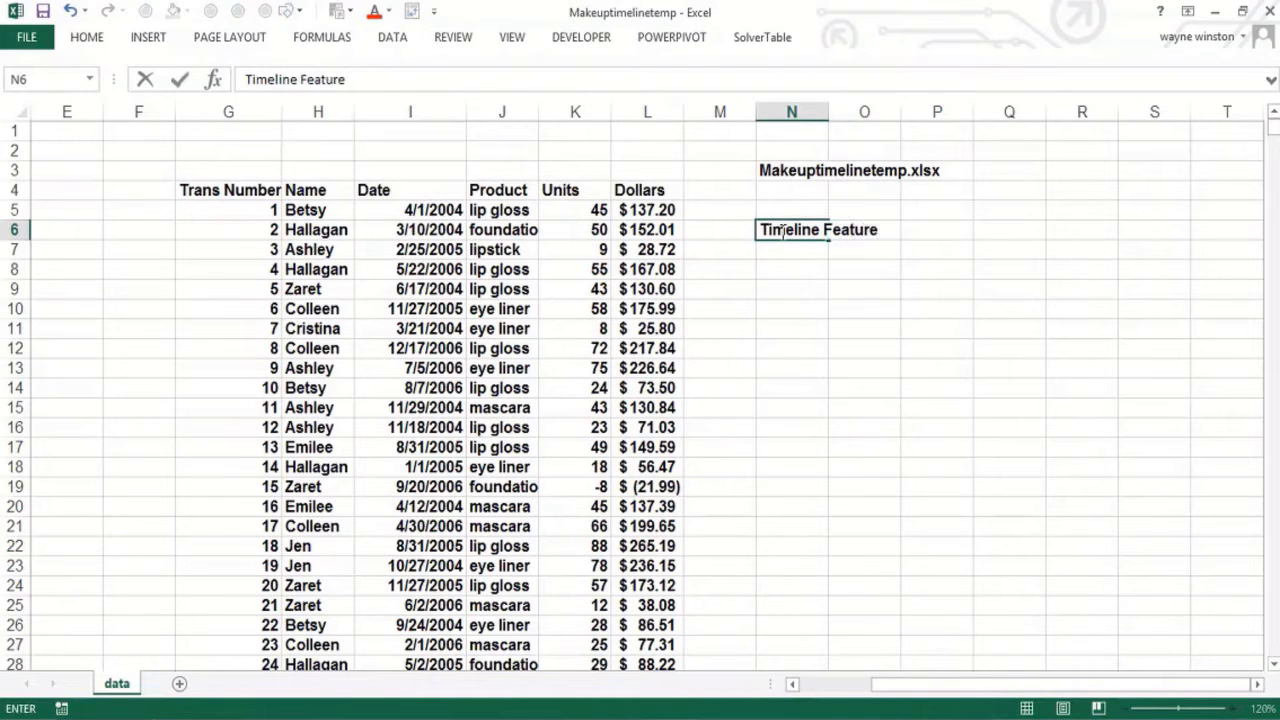
key(Return)
text(Slicer f)
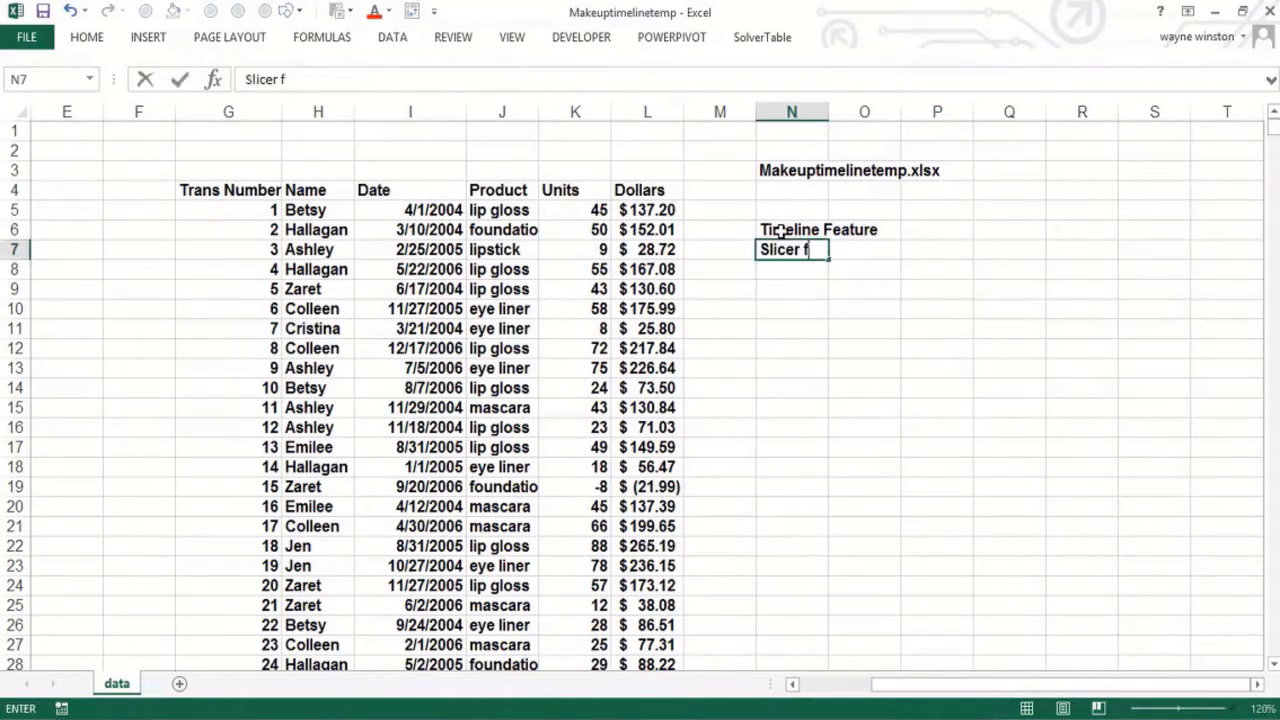
text(or time)
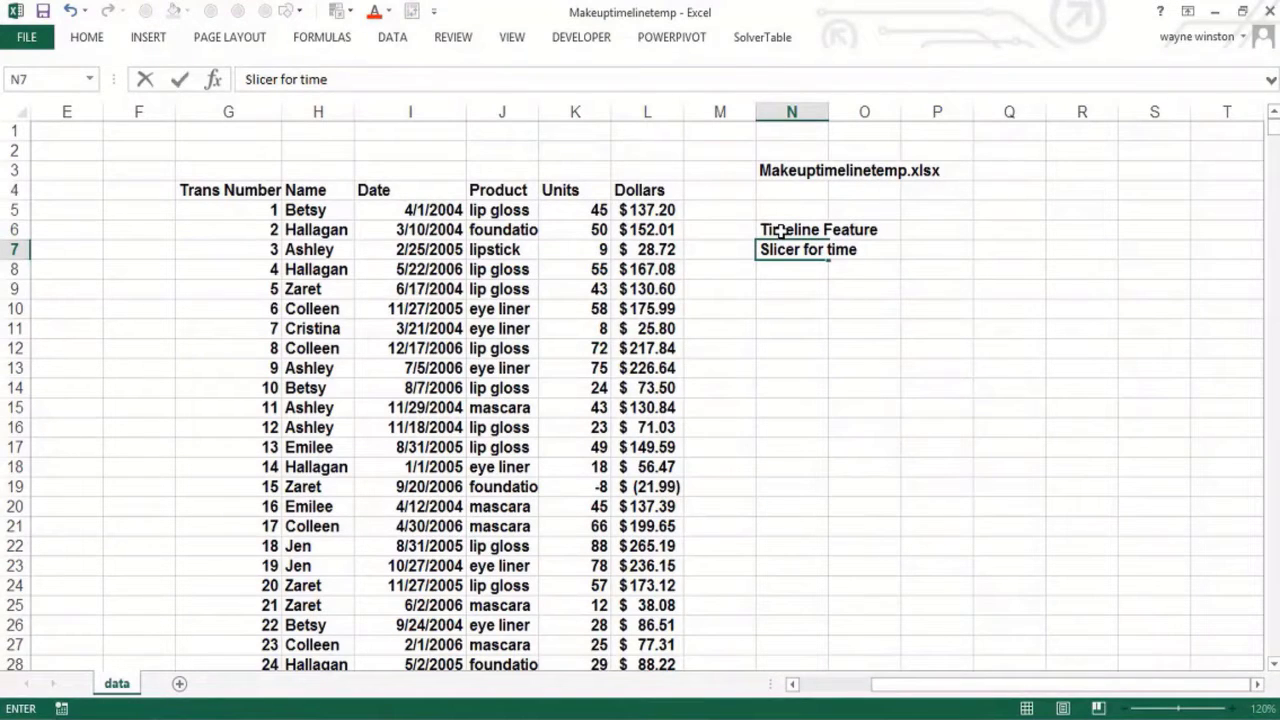
key(Return)
- Add the note "Need a Date field in data" in cell N8
text(Need a )
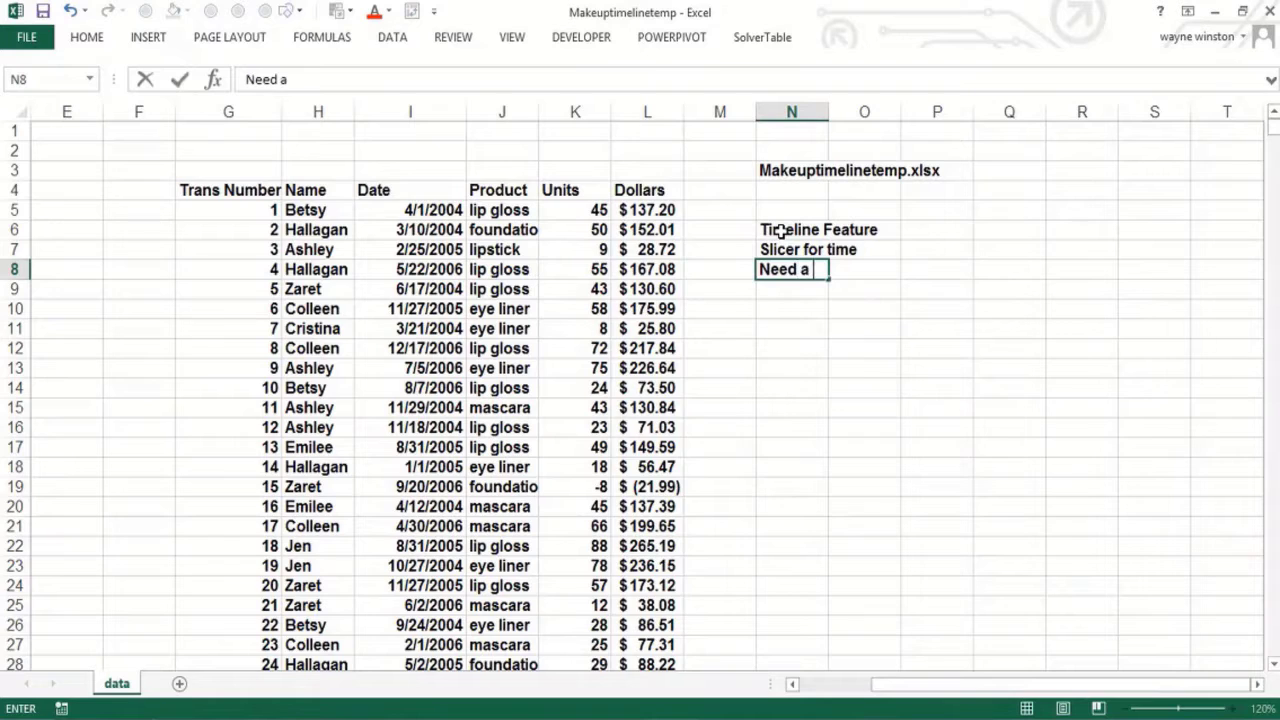
text(Date f)
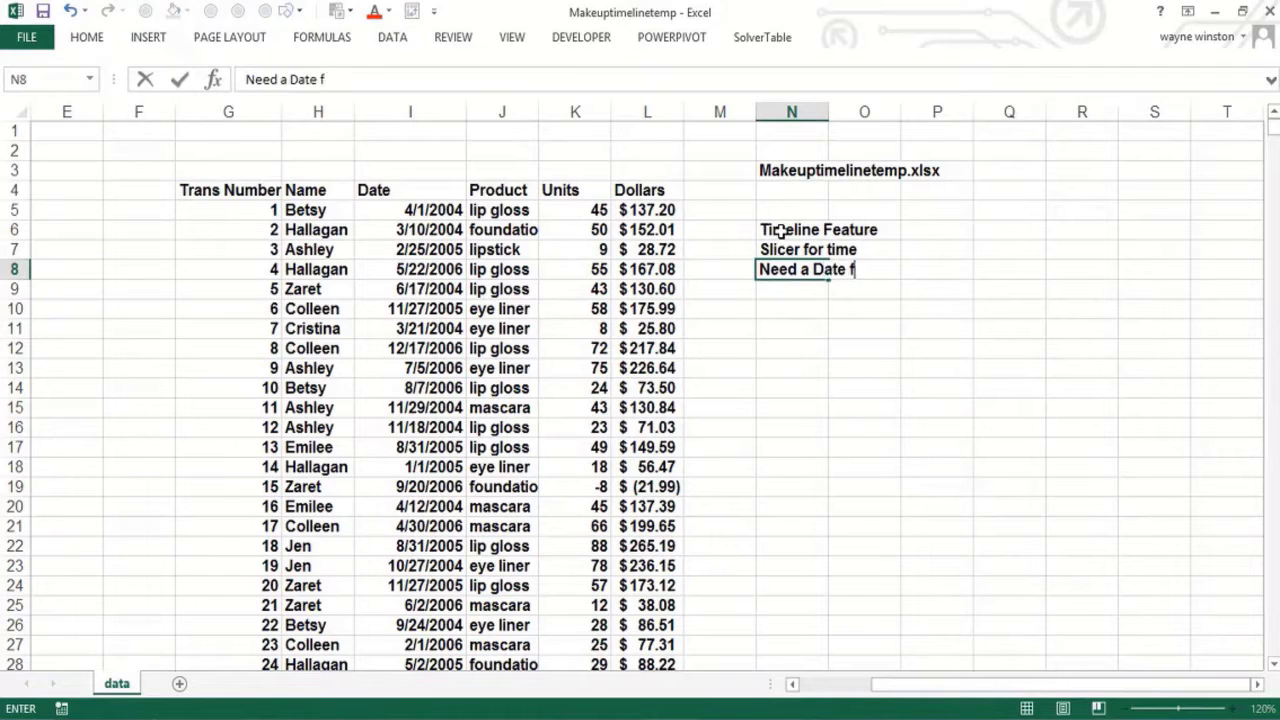
text(ield in data)
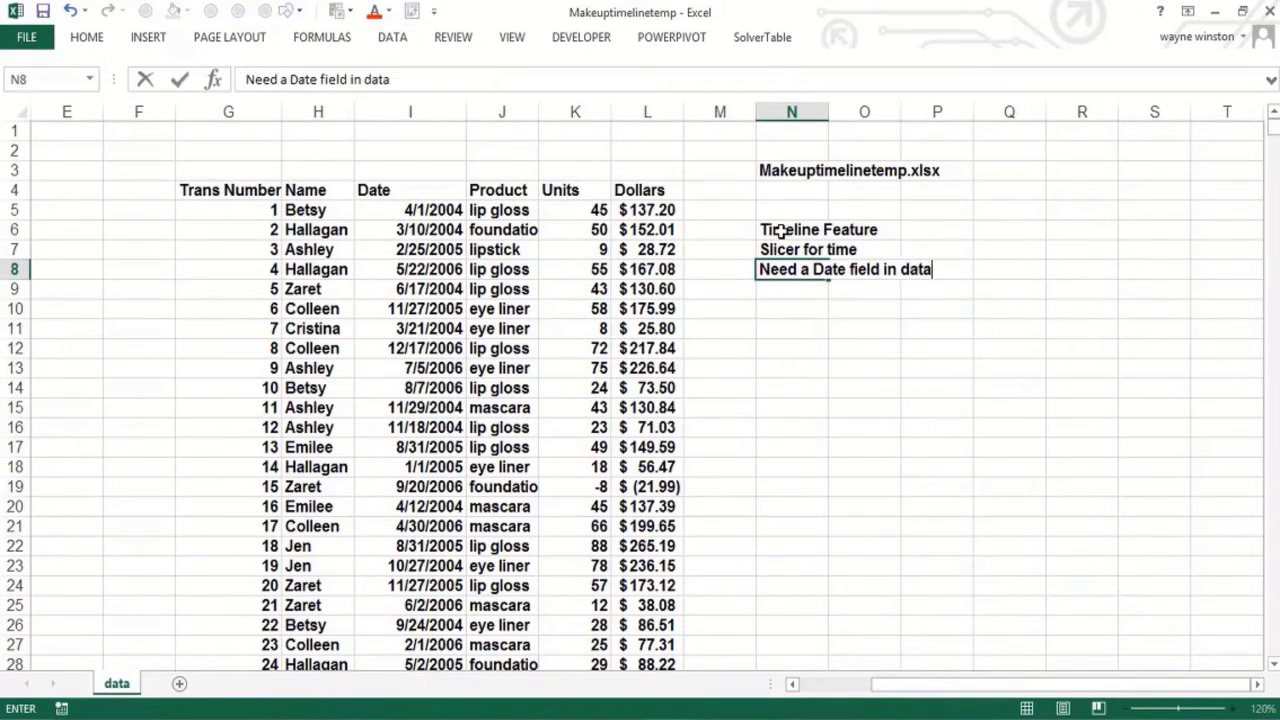
key(Return)
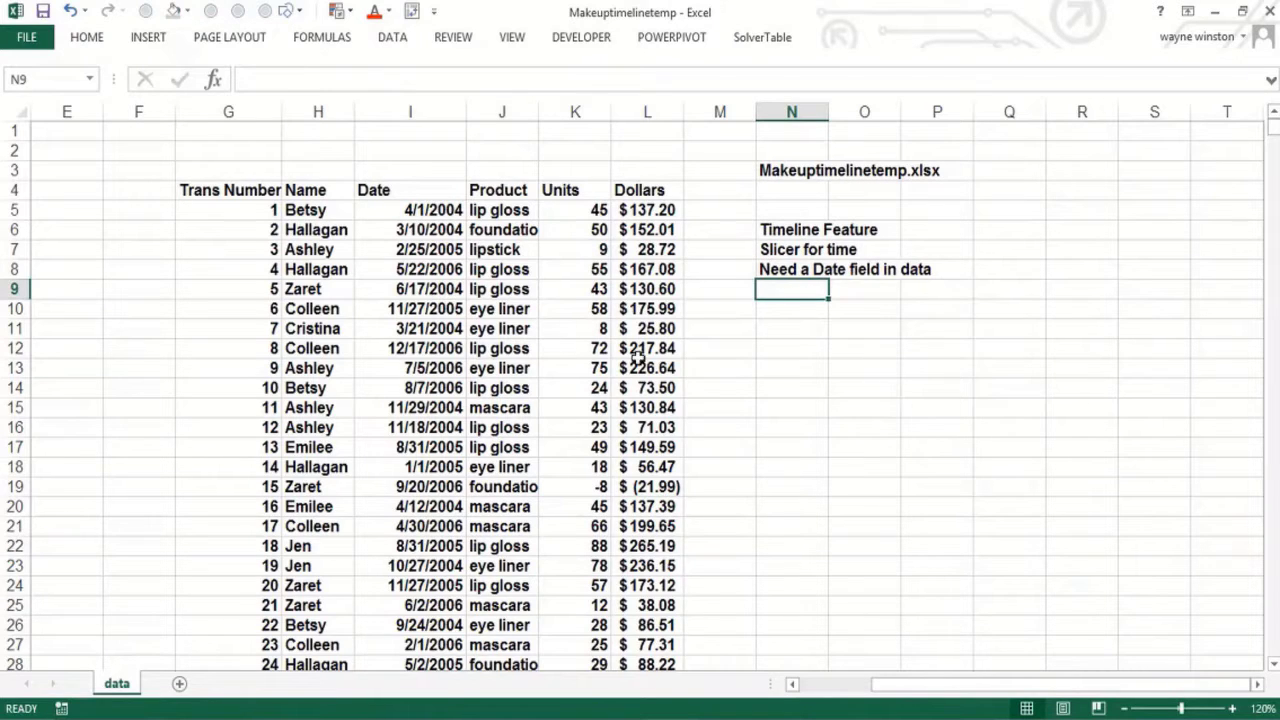
- Examine the Name, Date, Product, Units and Dollars columns of the makeup sales data
click(302, 247)
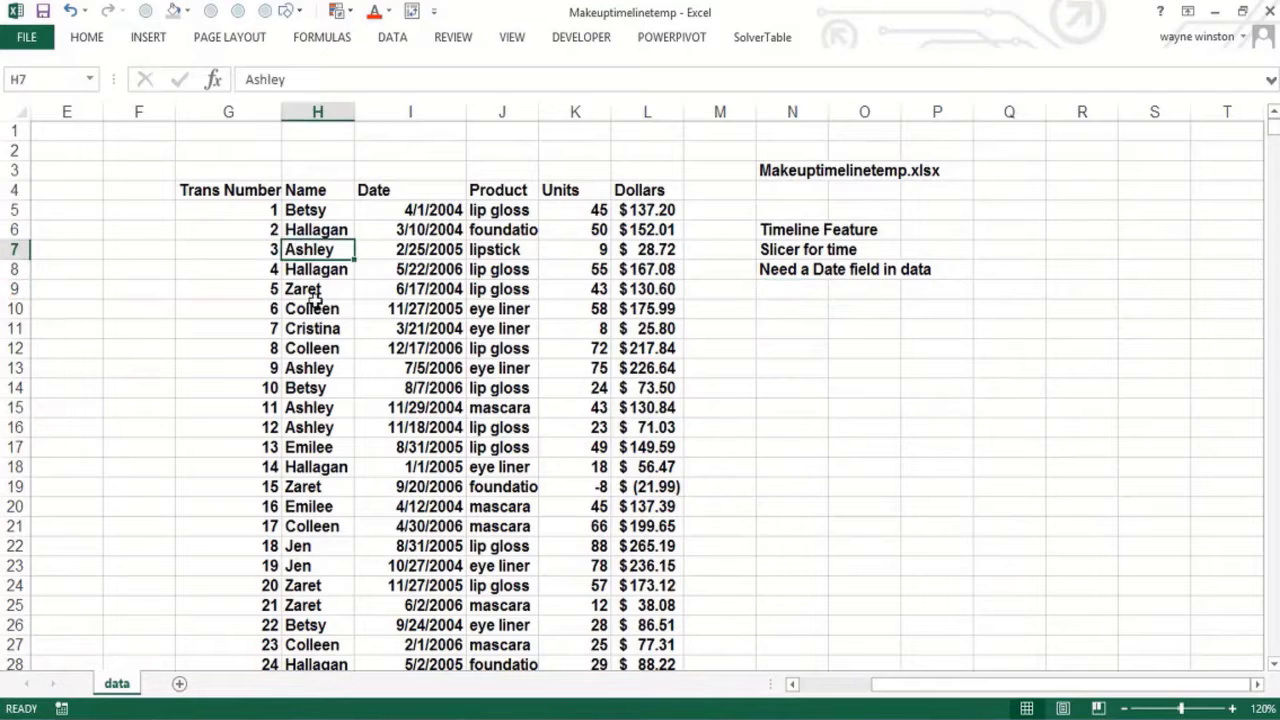
click(310, 543)
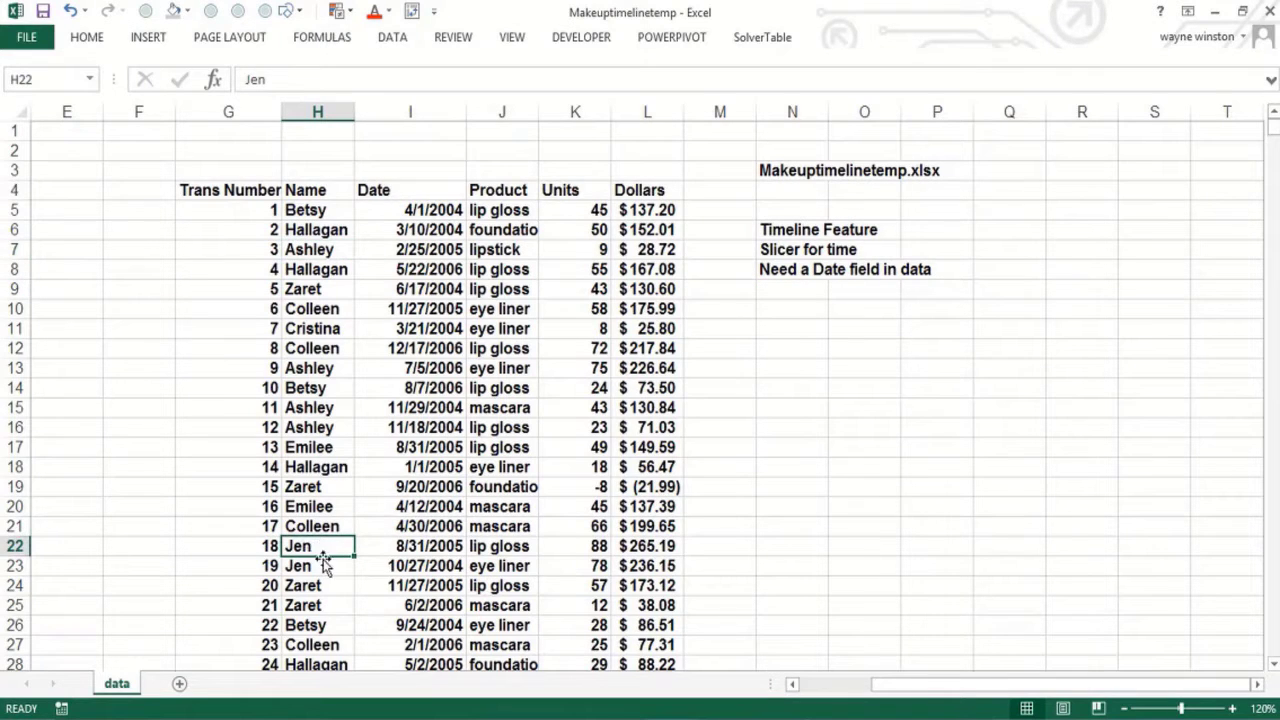
click(413, 212)
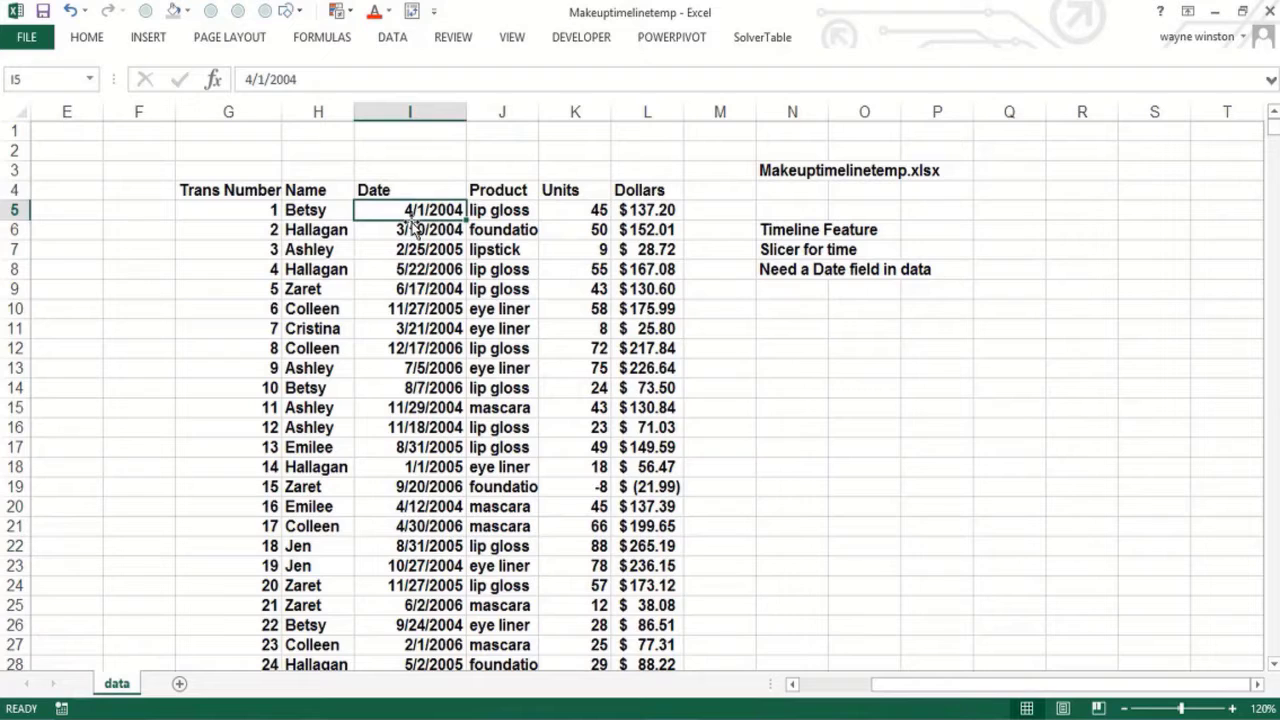
click(410, 309)
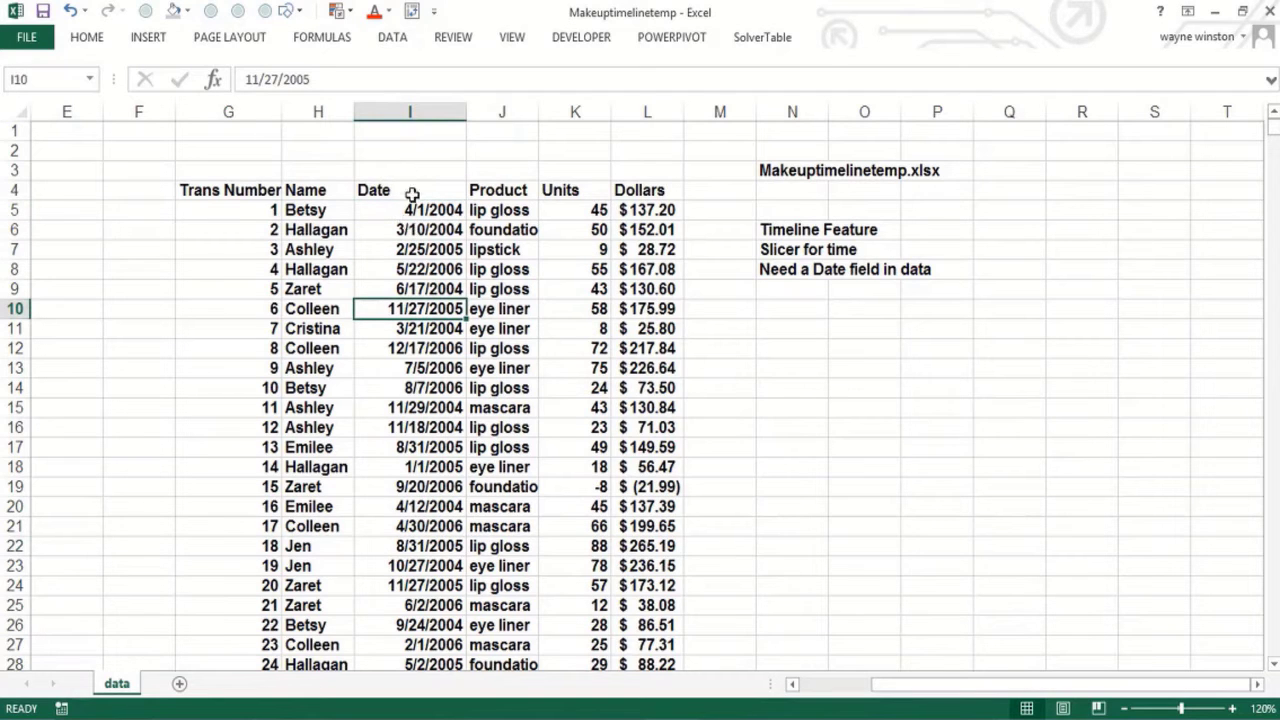
click(490, 214)
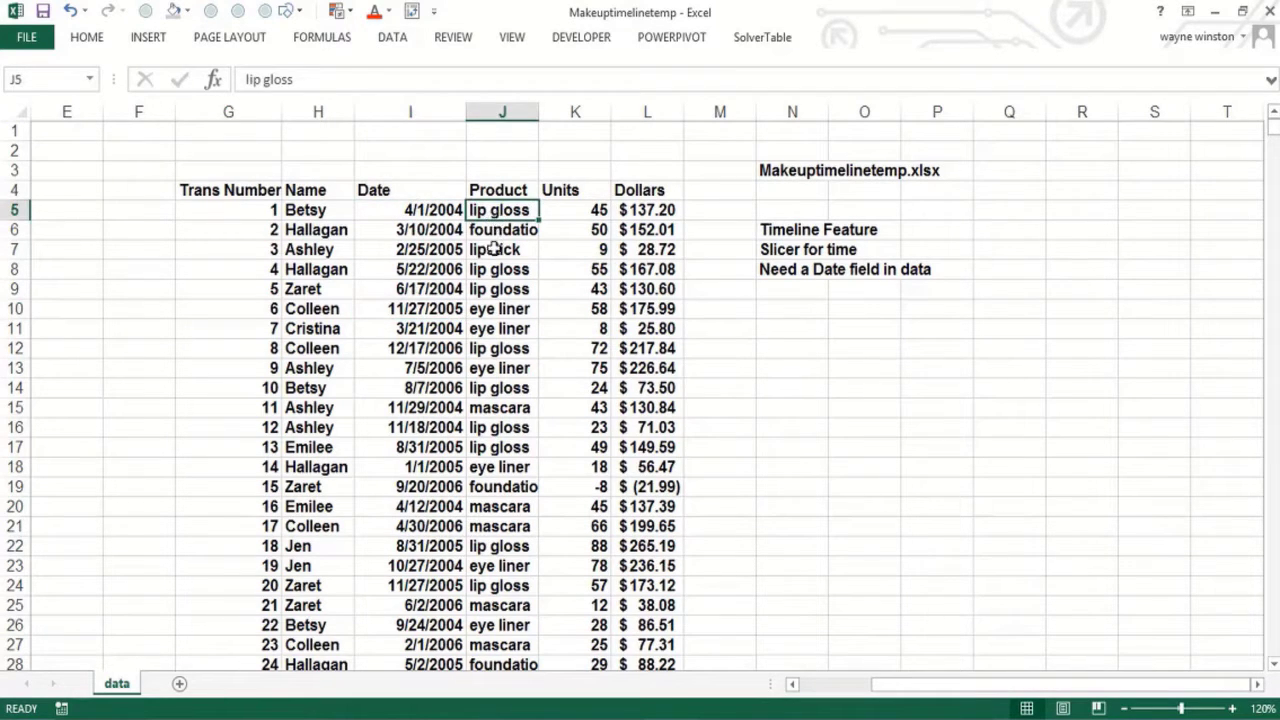
click(497, 309)
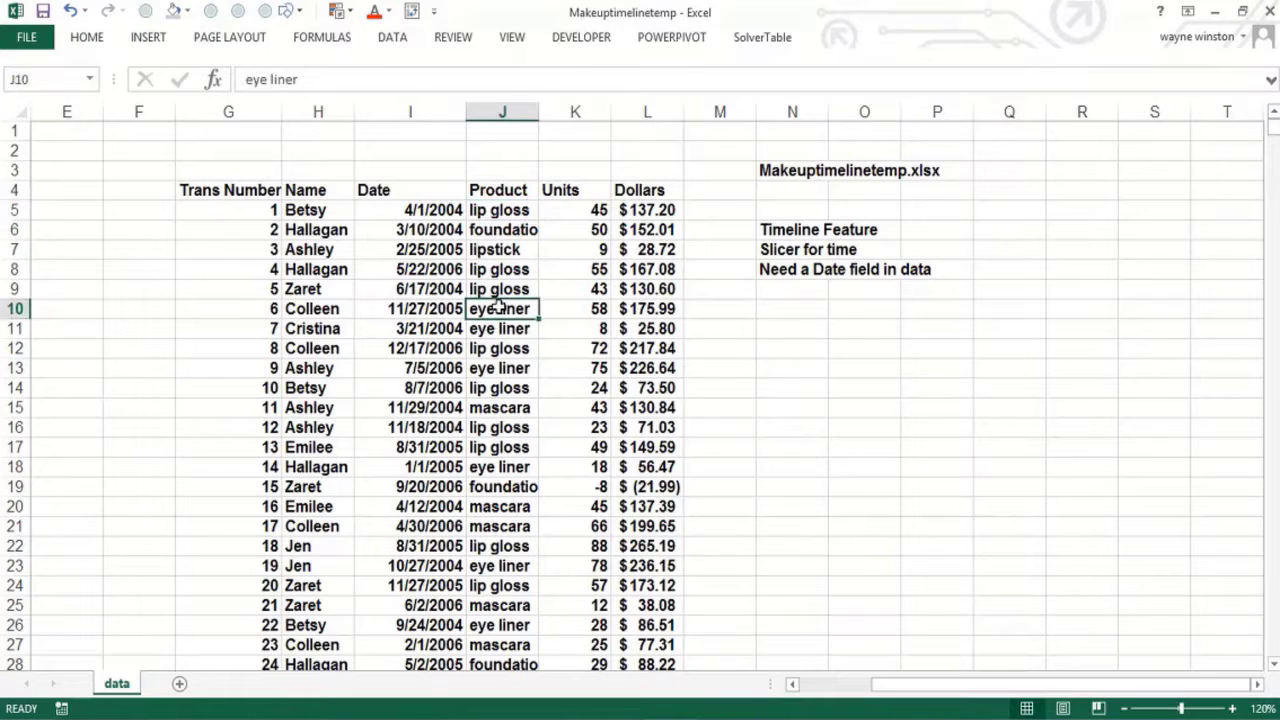
click(570, 273)
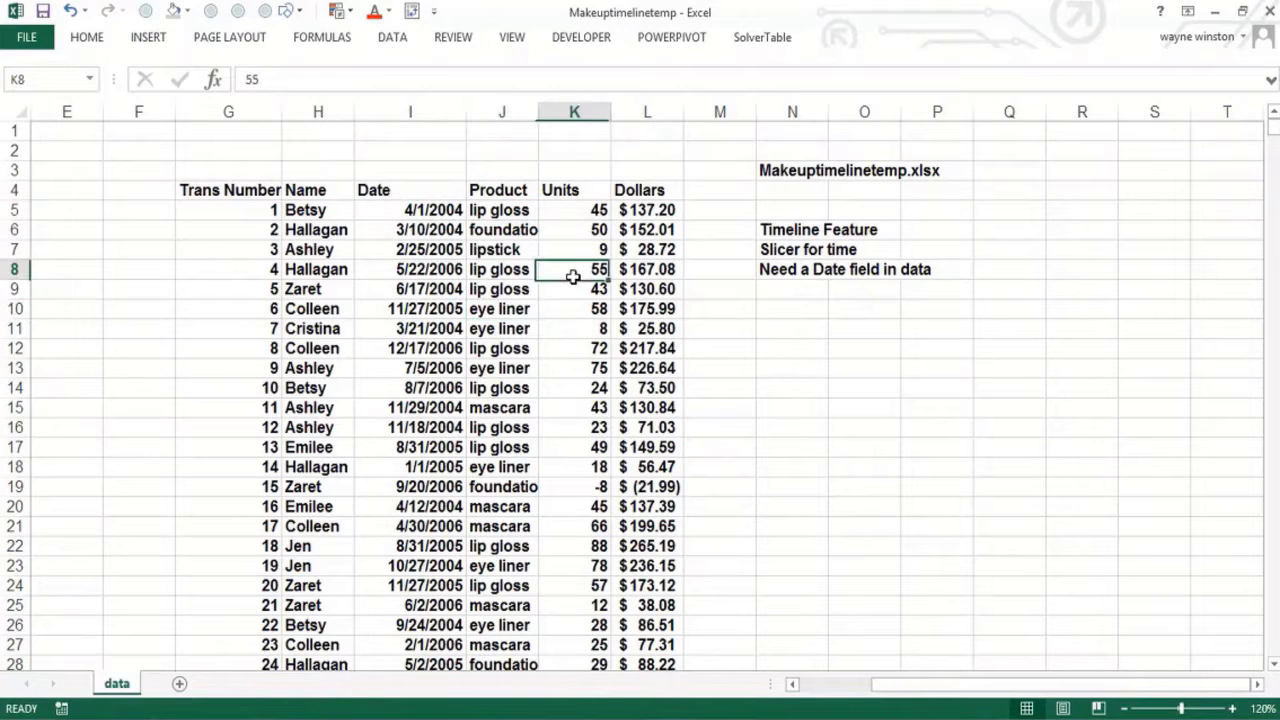
click(651, 311)
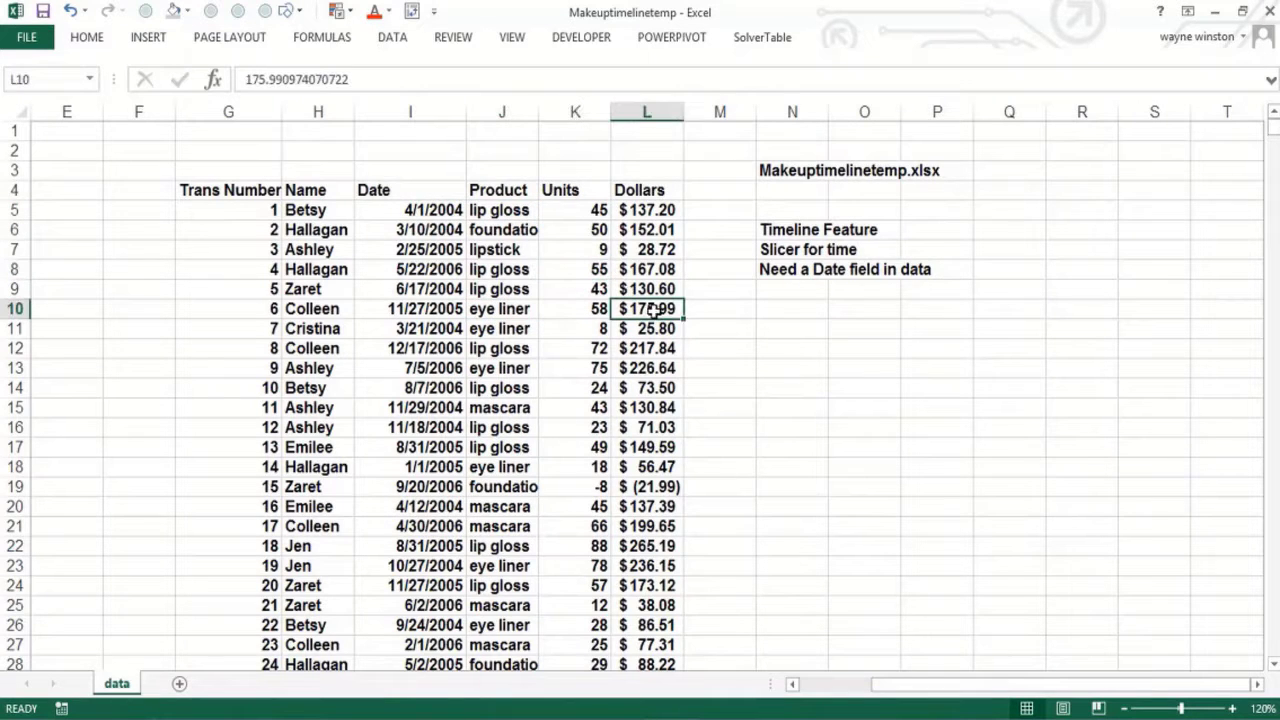
click(397, 328)
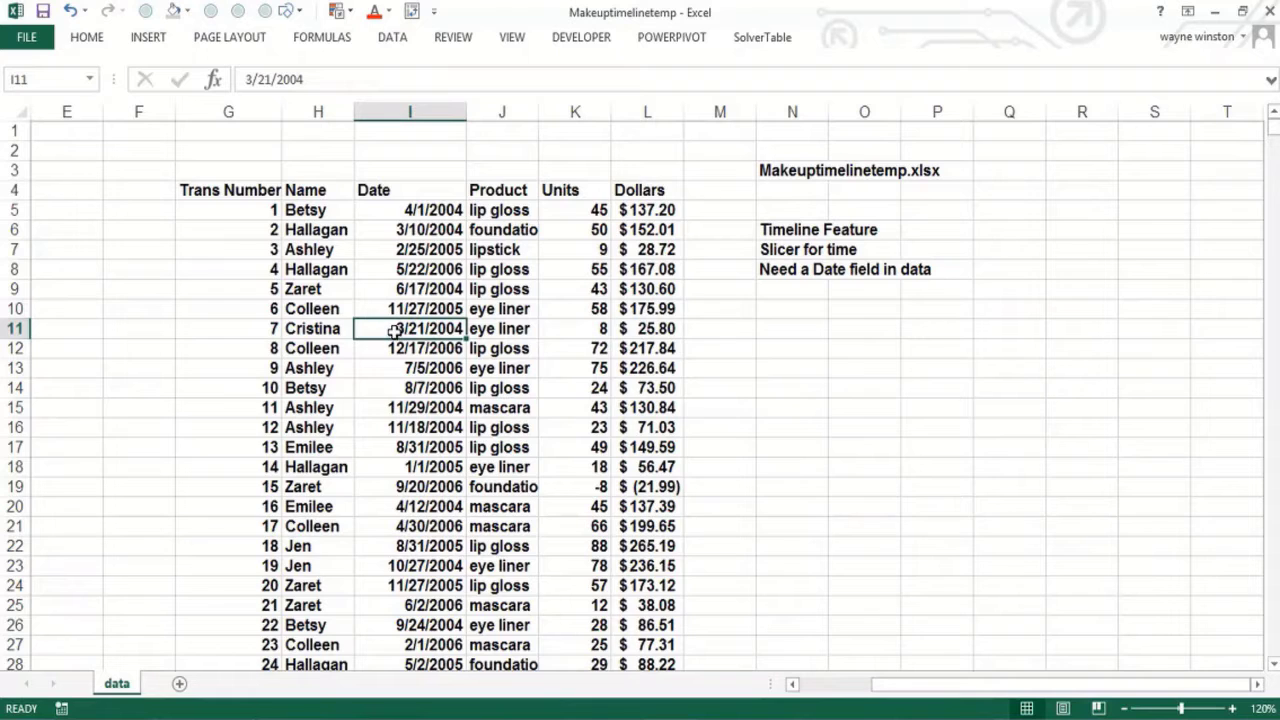
- Create a PivotTable on a new worksheet from the sales data range G4:L1904
click(398, 251)
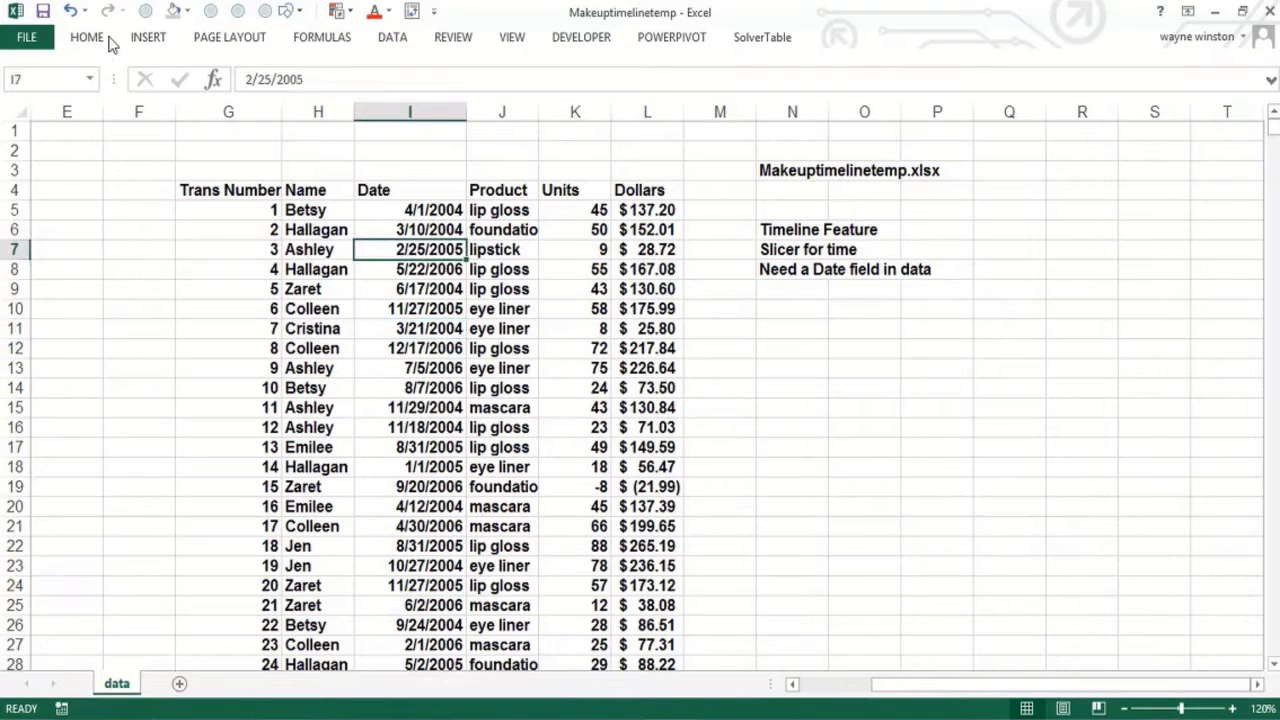
click(148, 40)
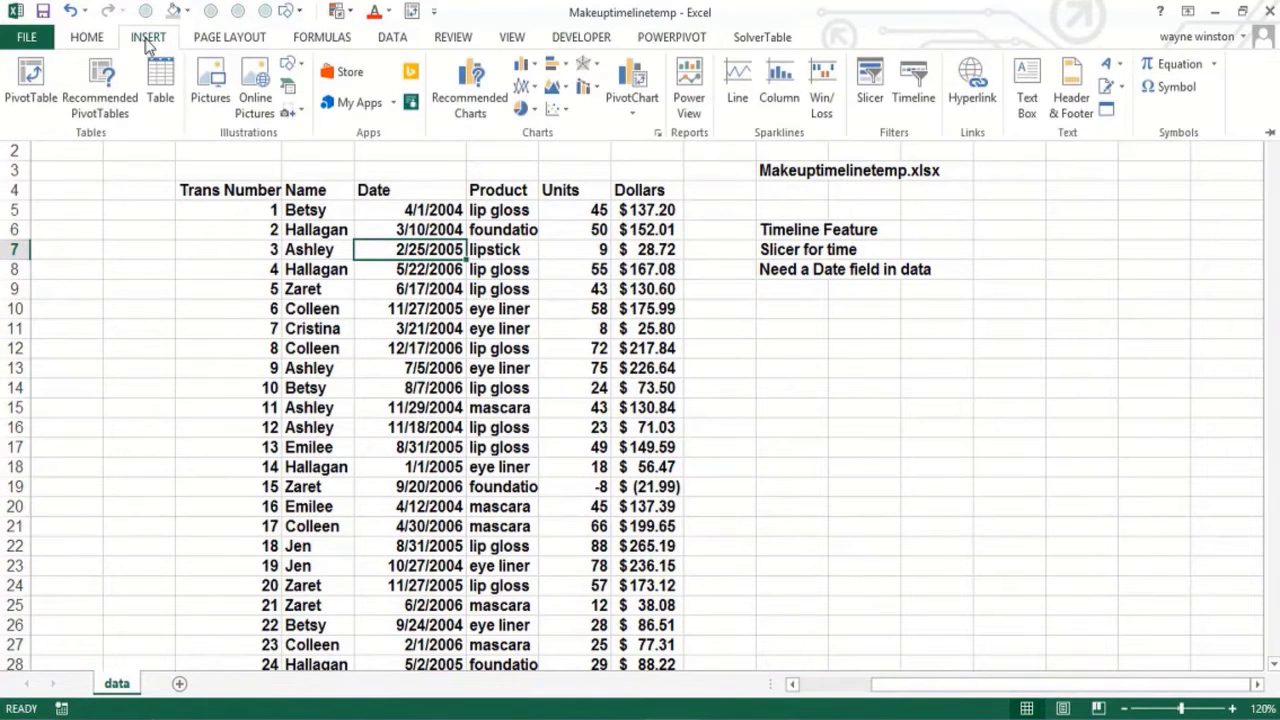
click(30, 95)
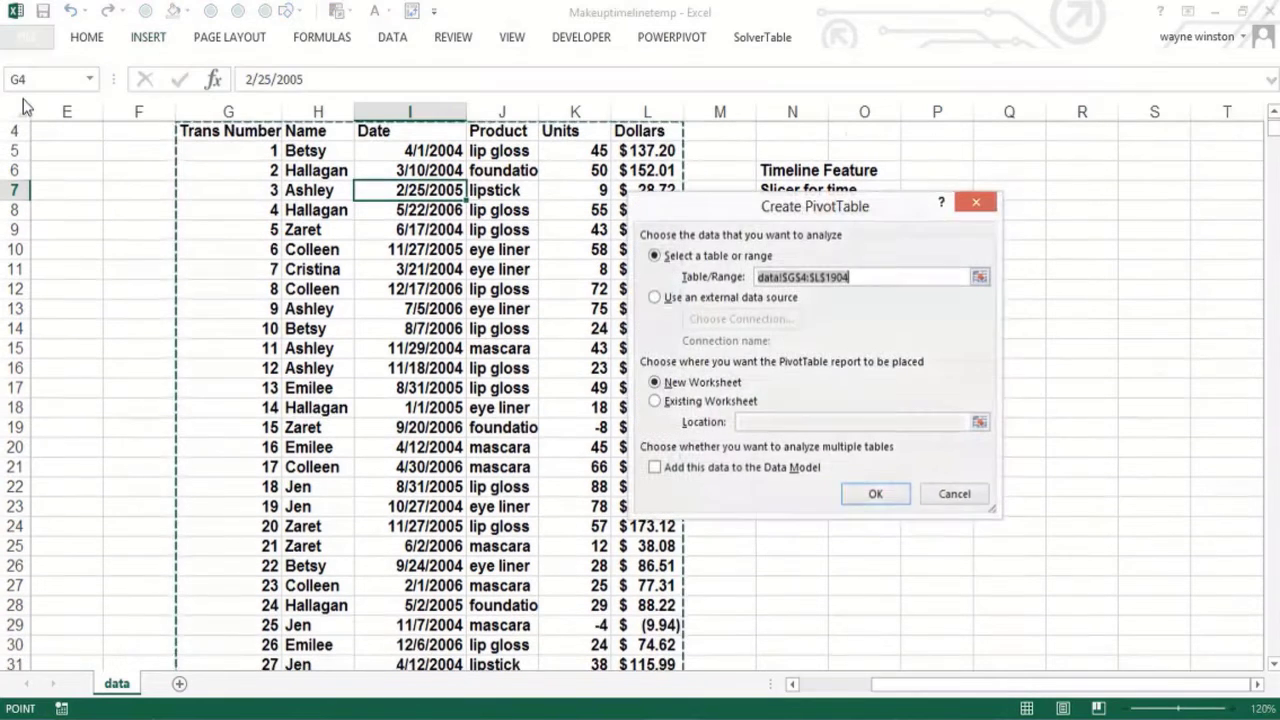
click(886, 498)
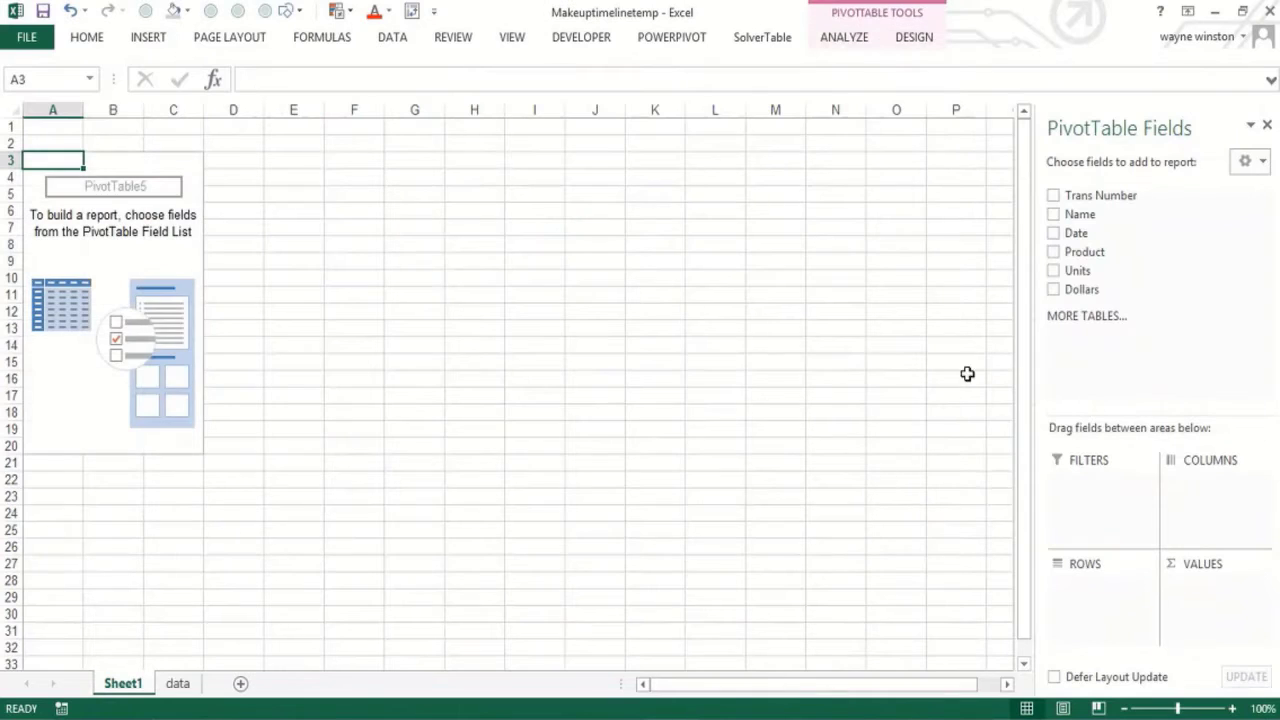
- Lay out the PivotTable with Product as rows, Name as columns and the sum of Dollars as values
drag(1078, 258, 1084, 612)
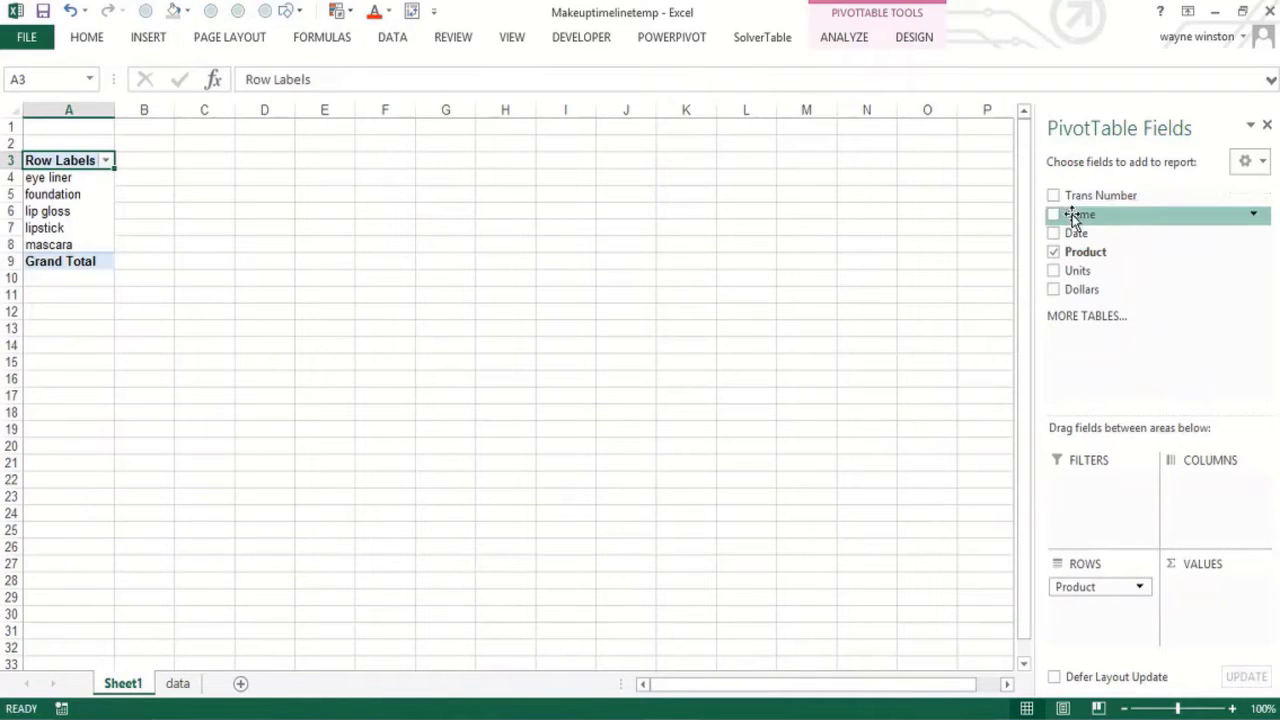
drag(1073, 218, 1200, 520)
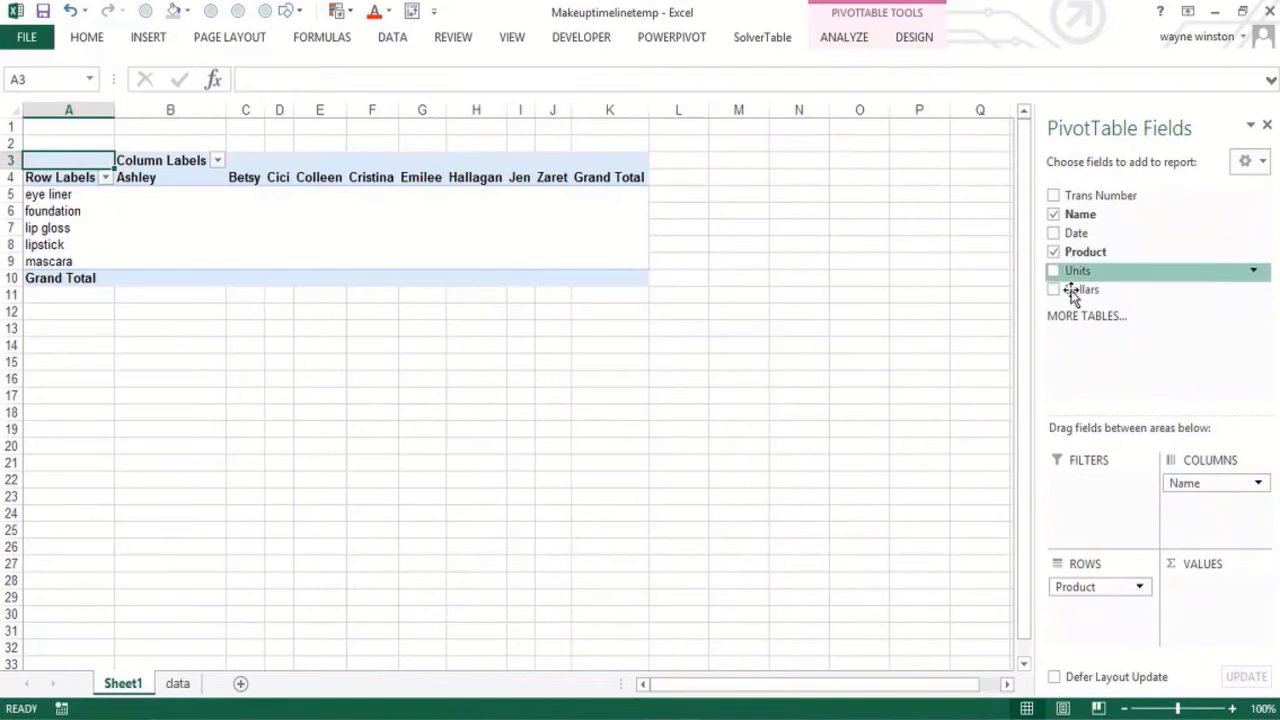
drag(1078, 291, 1199, 627)
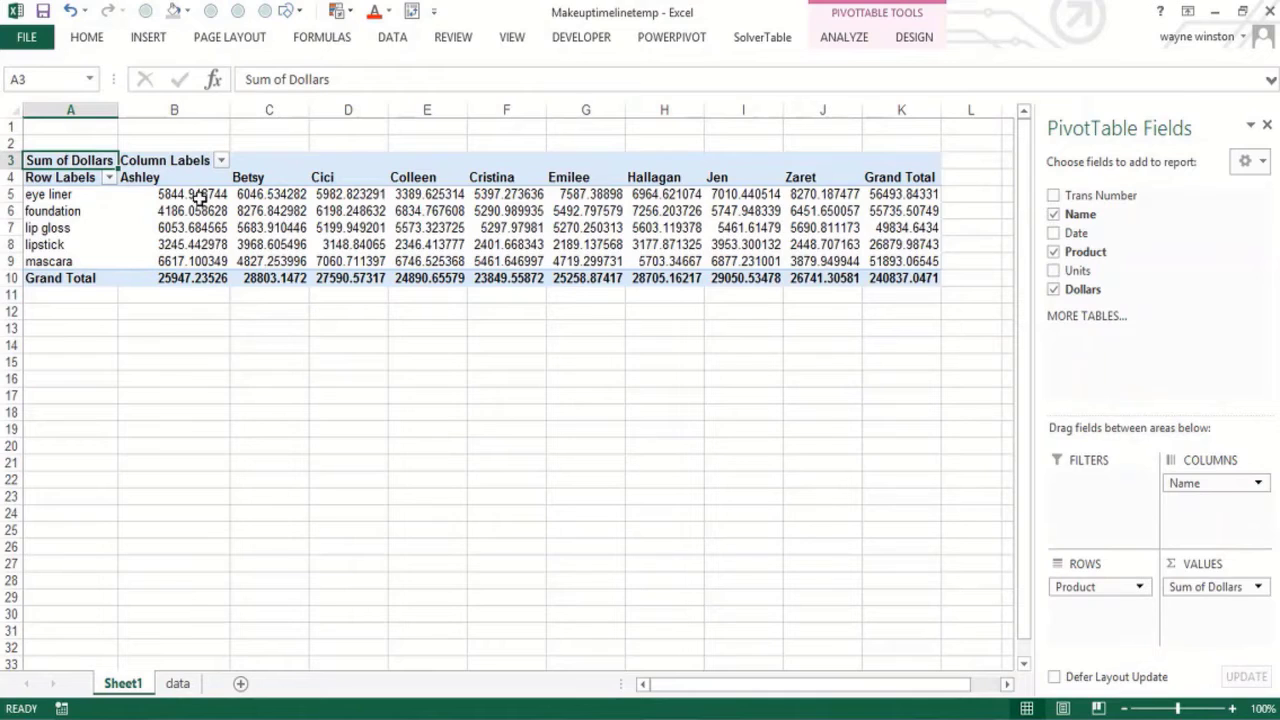
click(170, 193)
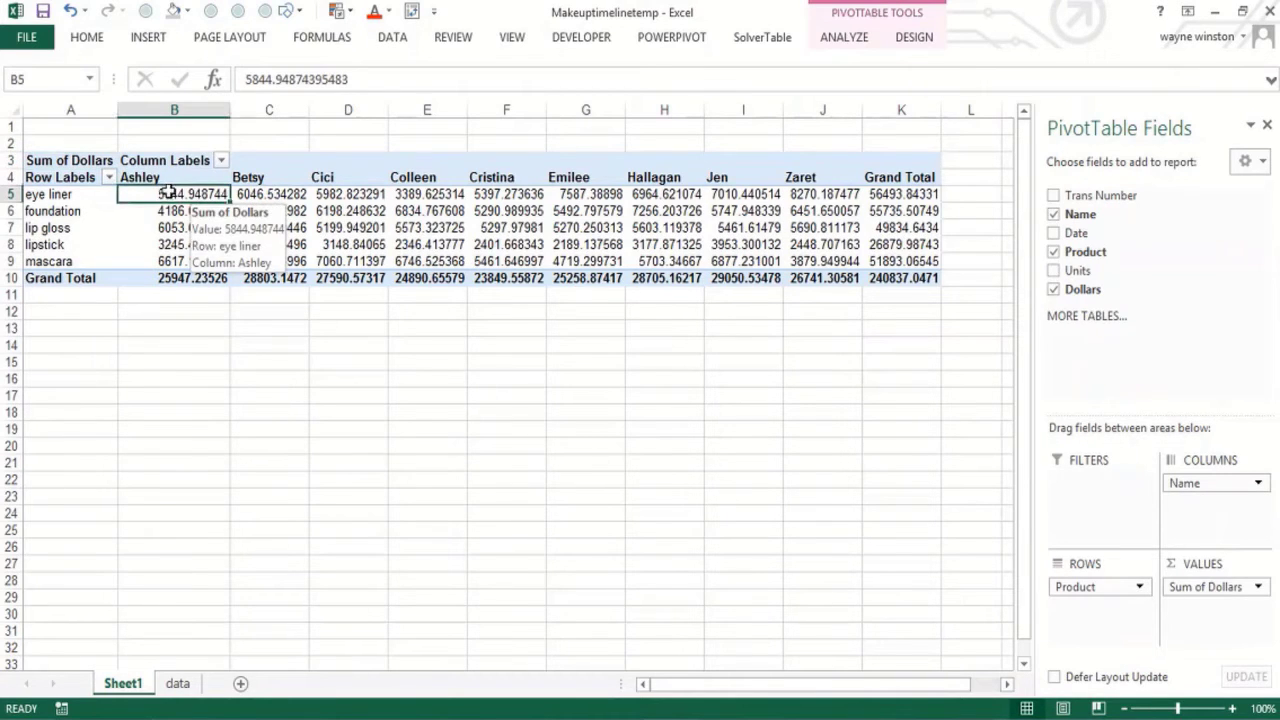
mouse_move(157, 190)
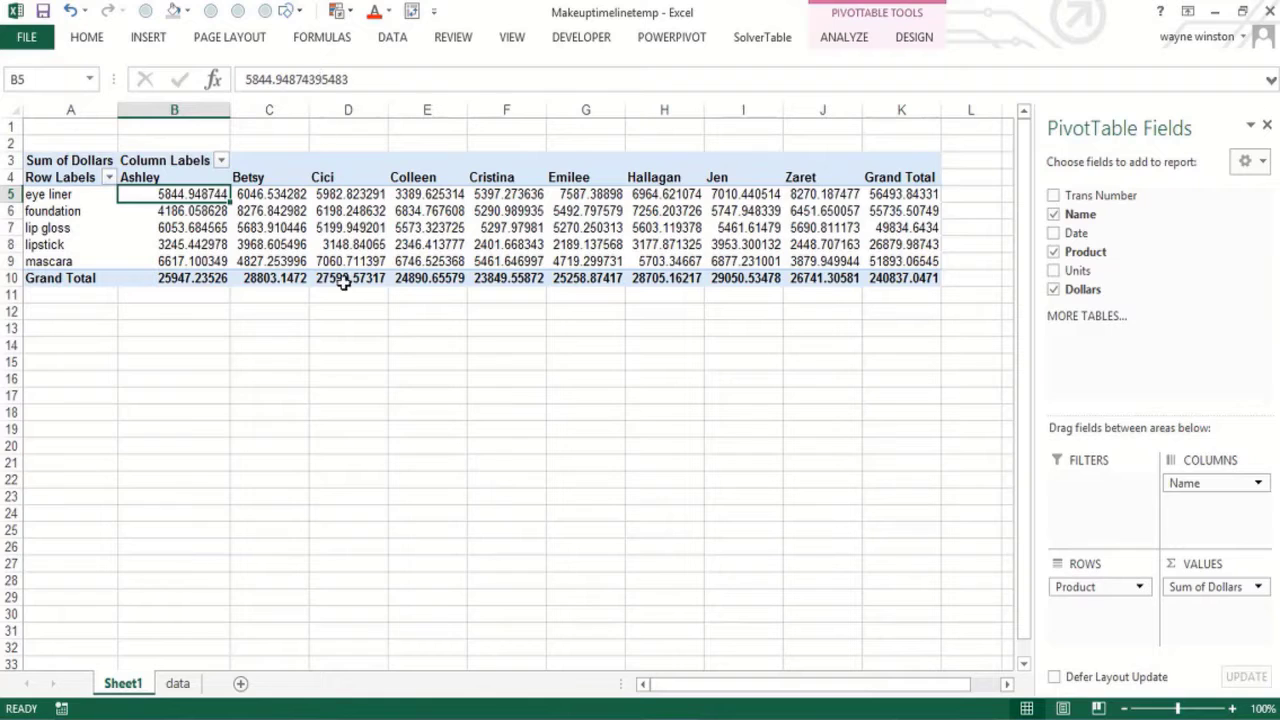
- Insert a timeline for the Date field and place it below the PivotTable, roughly under columns F to J
click(348, 212)
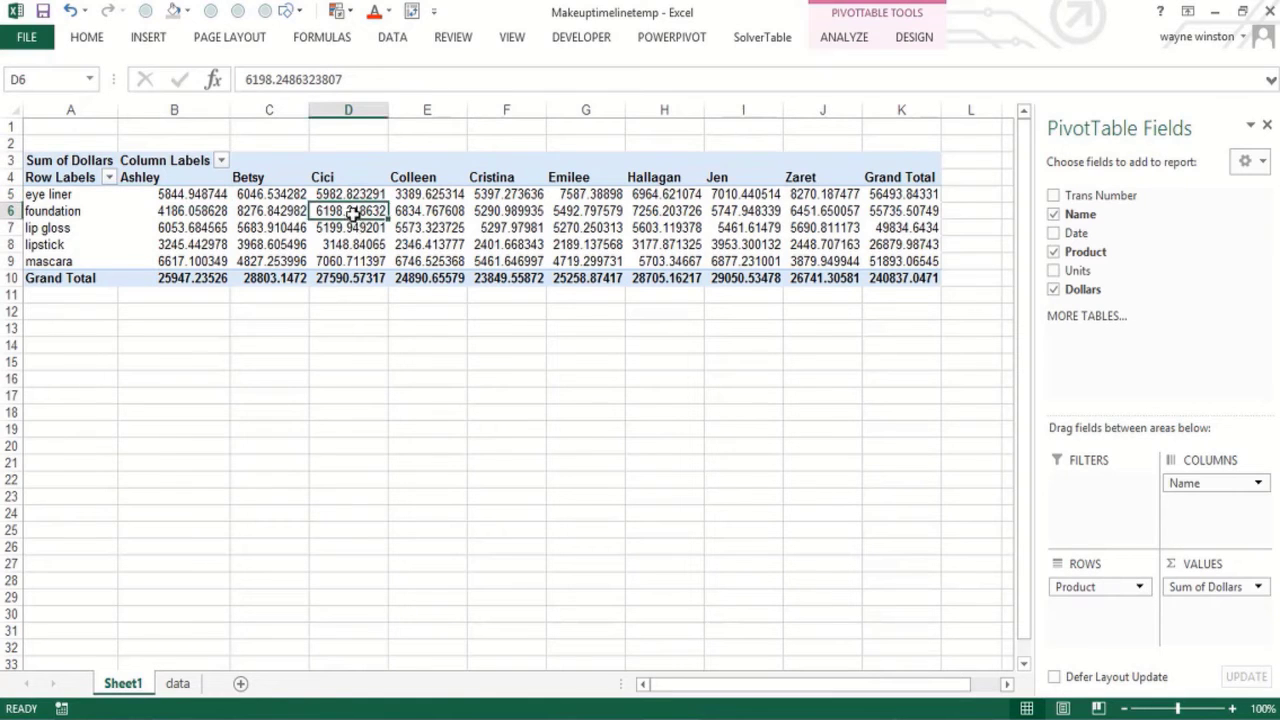
click(148, 40)
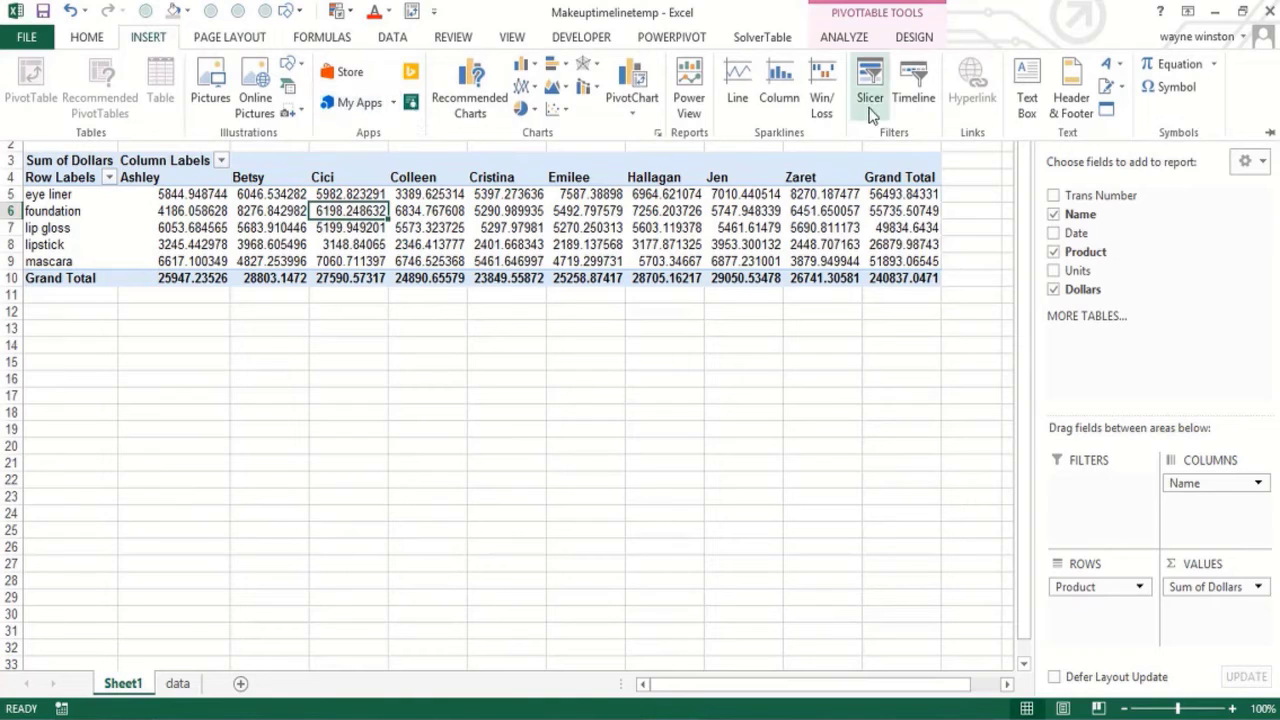
click(912, 100)
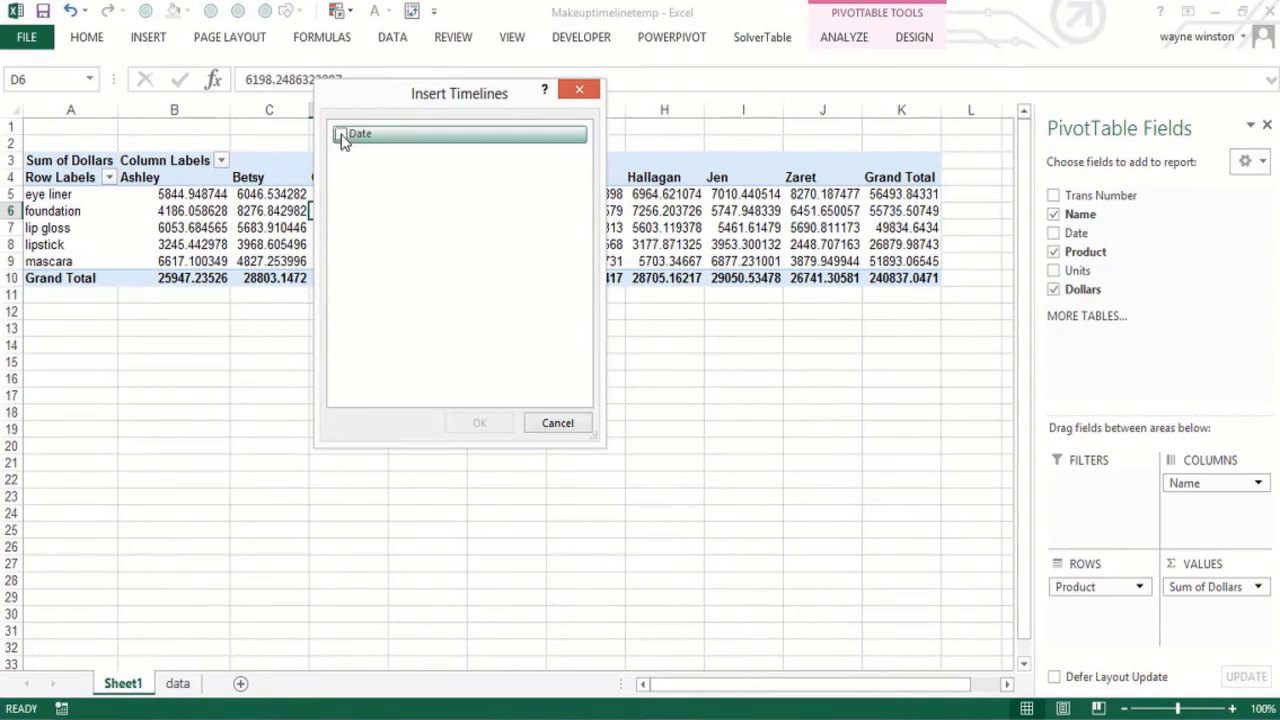
click(340, 137)
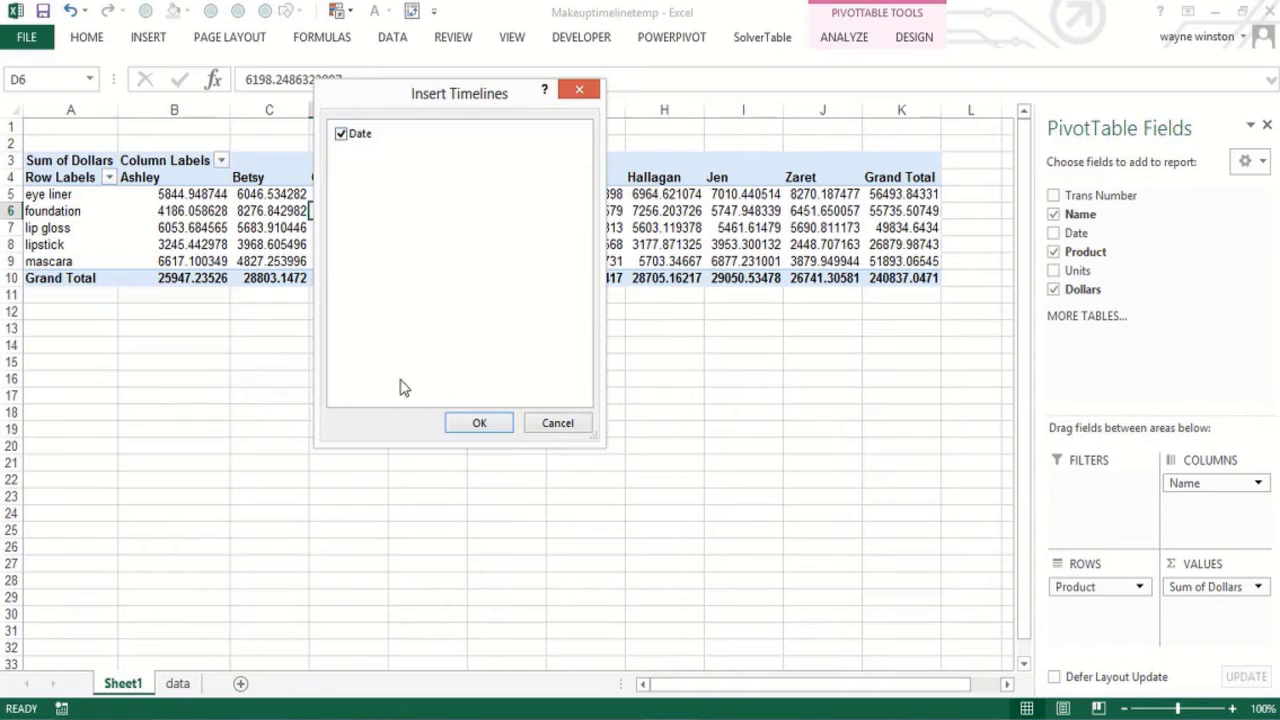
click(477, 421)
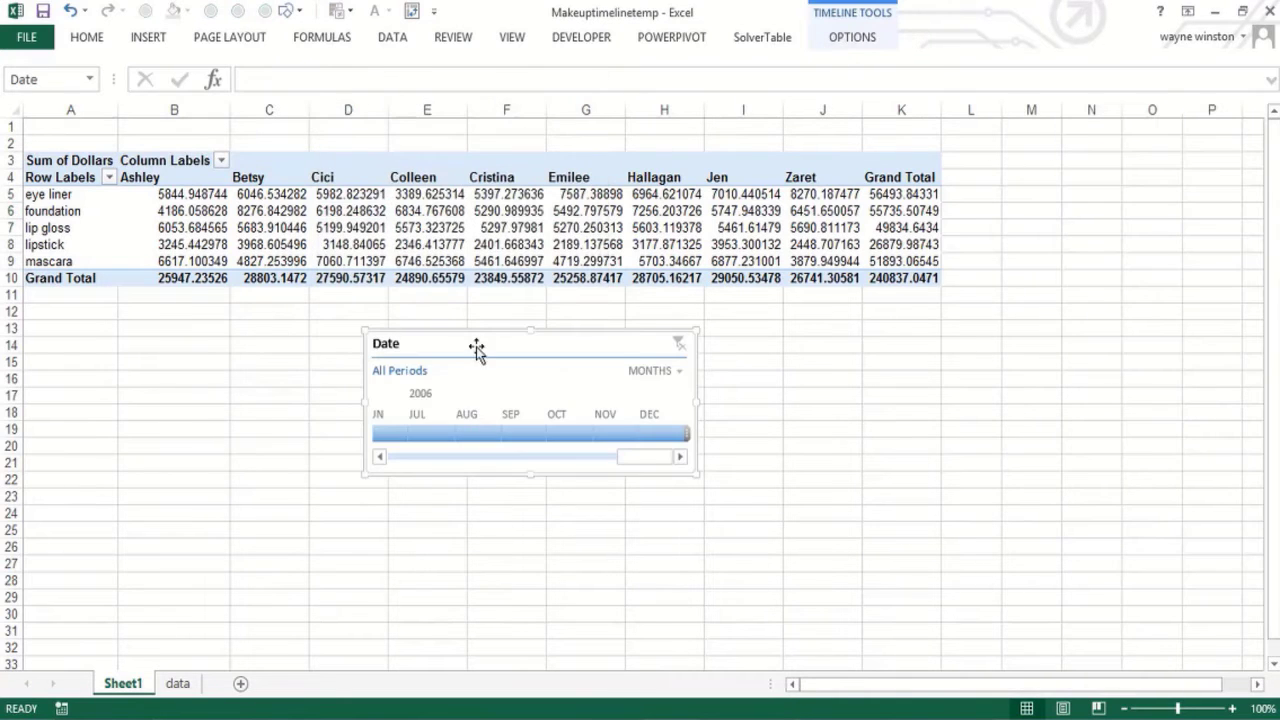
drag(477, 337, 630, 325)
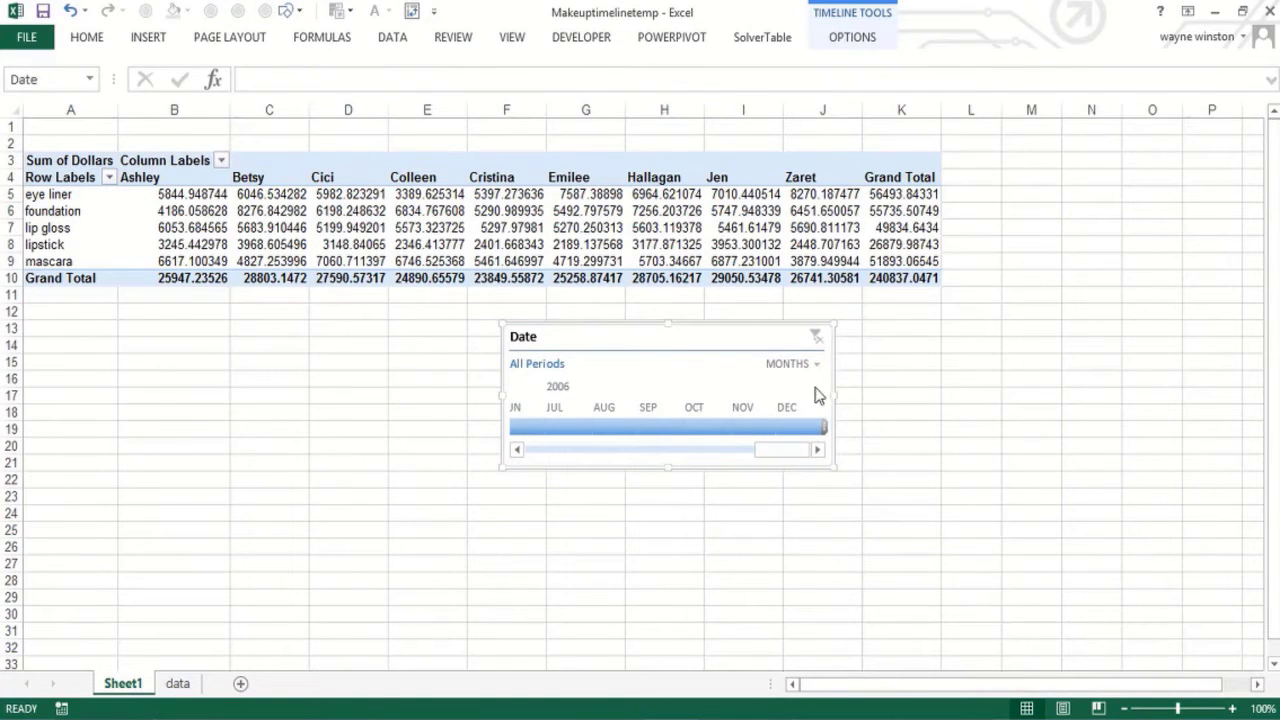
- Switch the Date timeline to quarters and filter the PivotTable to Q1 2004 through Q1 2005
click(813, 365)
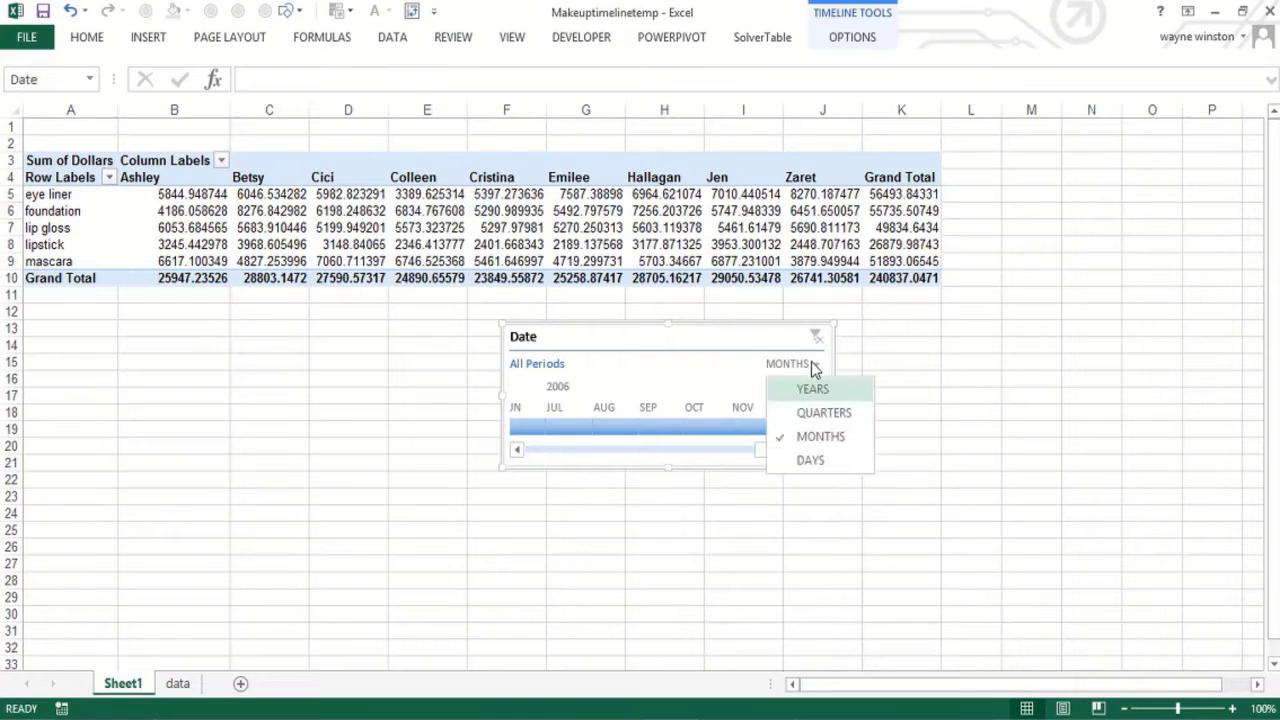
click(824, 413)
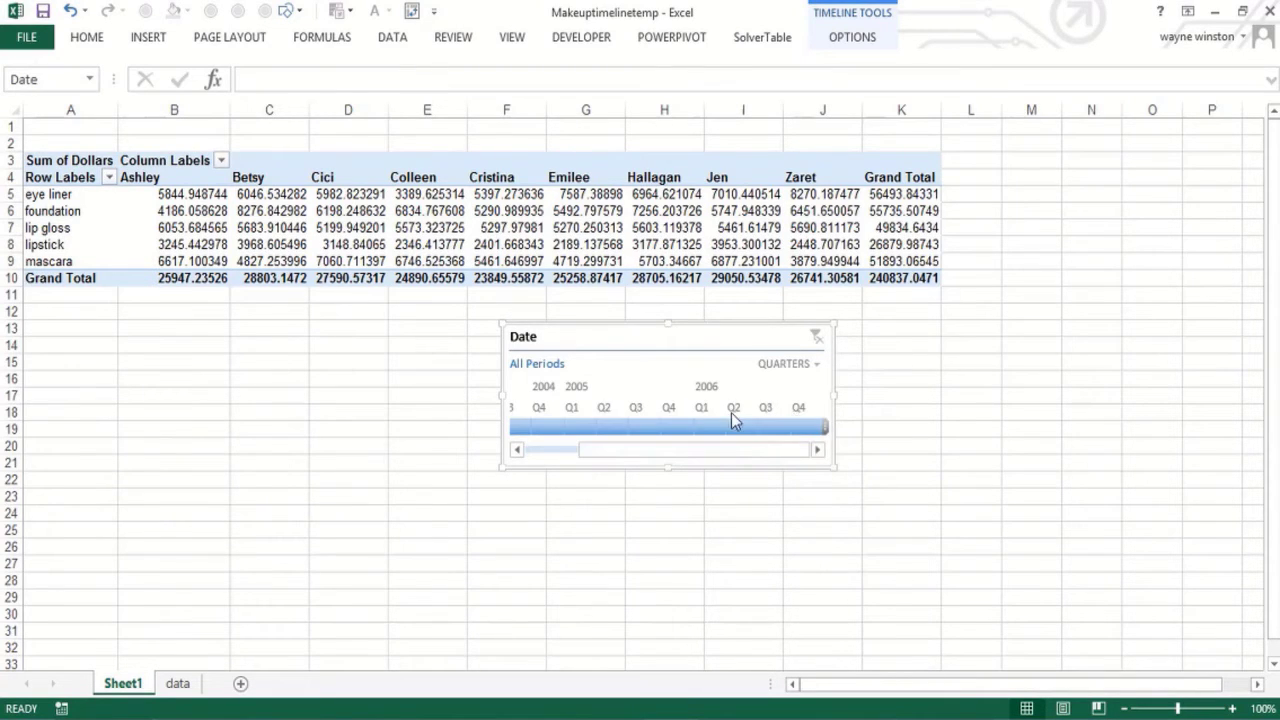
click(517, 451)
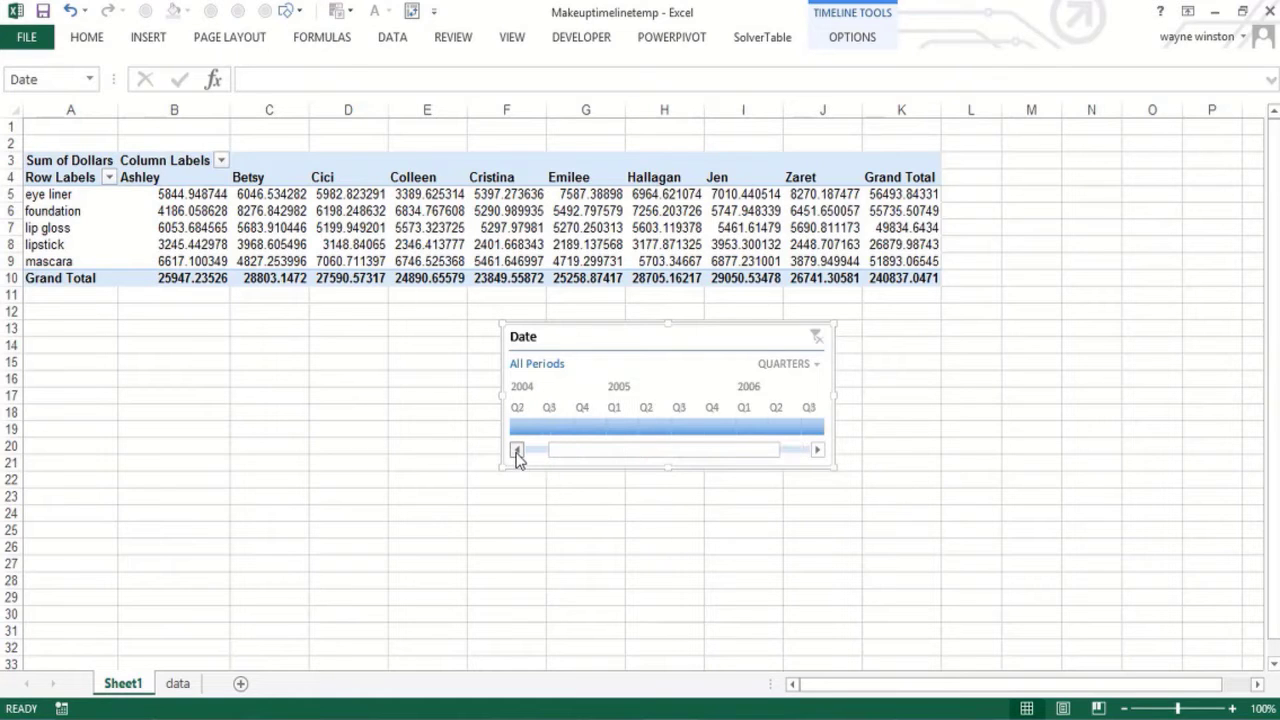
click(520, 427)
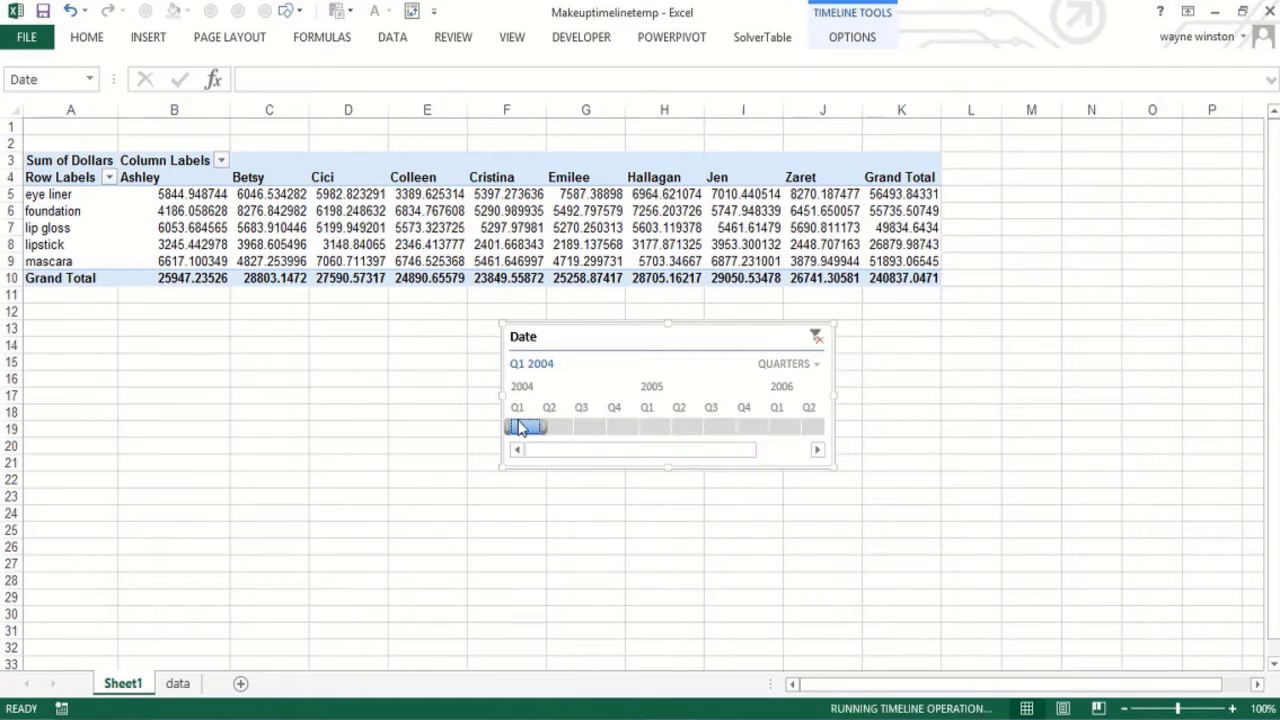
drag(538, 428, 652, 430)
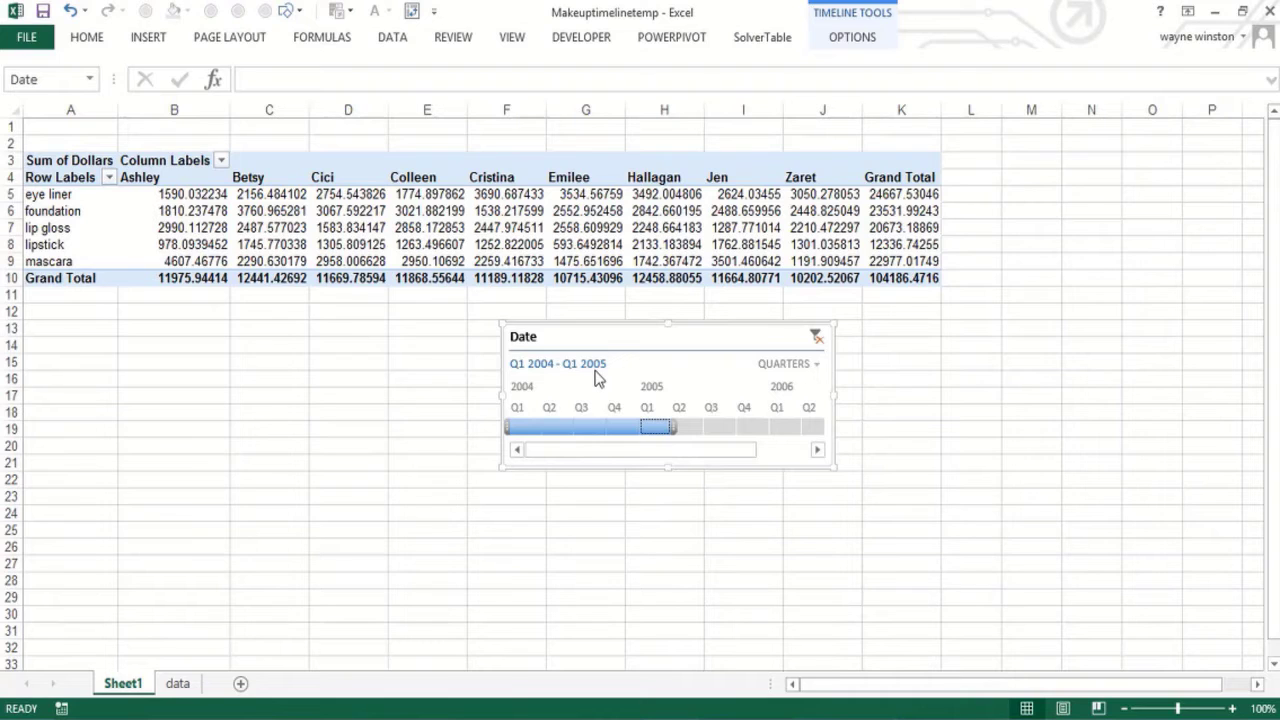
- Switch the Date timeline to months and filter the PivotTable to March through September 2004
click(817, 366)
click(814, 437)
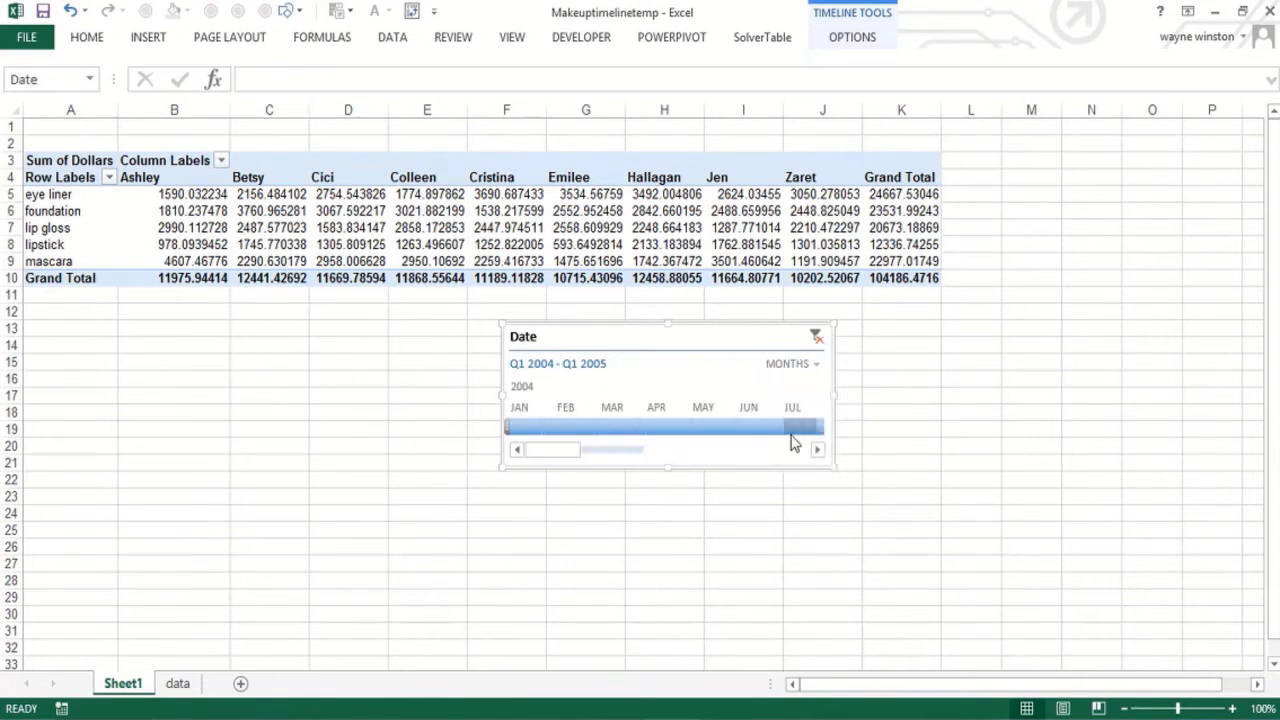
click(534, 429)
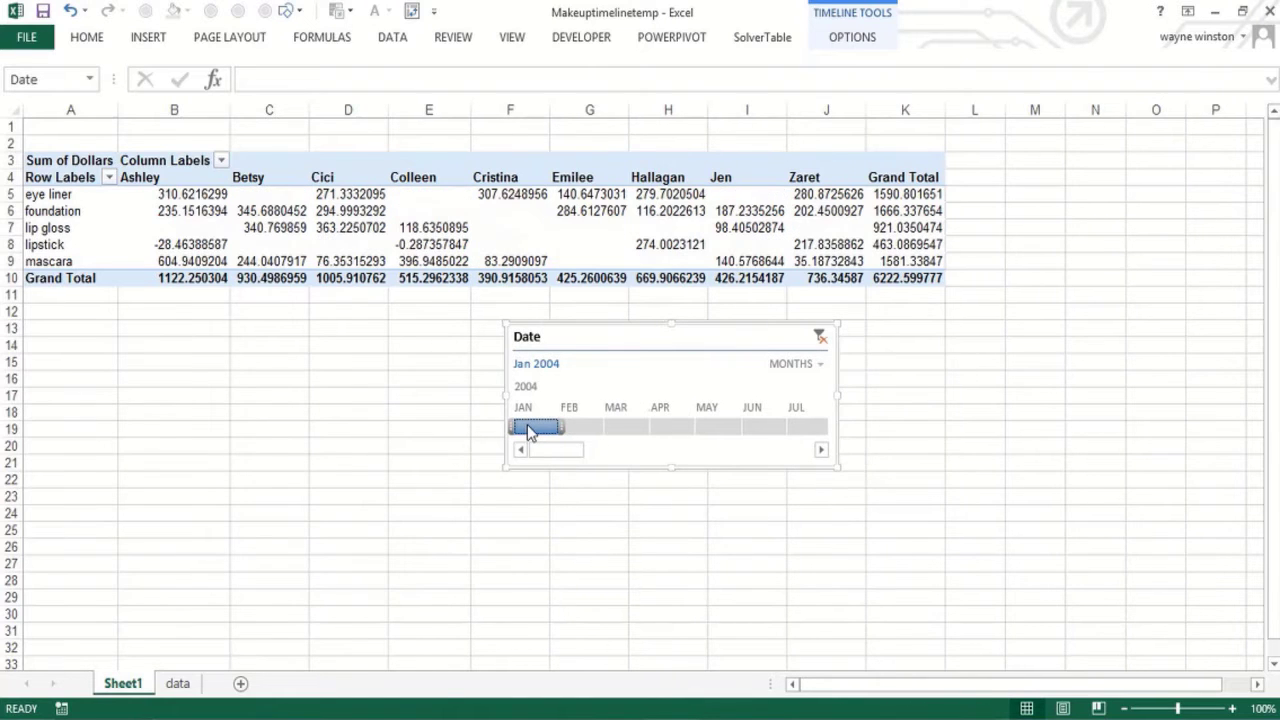
click(620, 430)
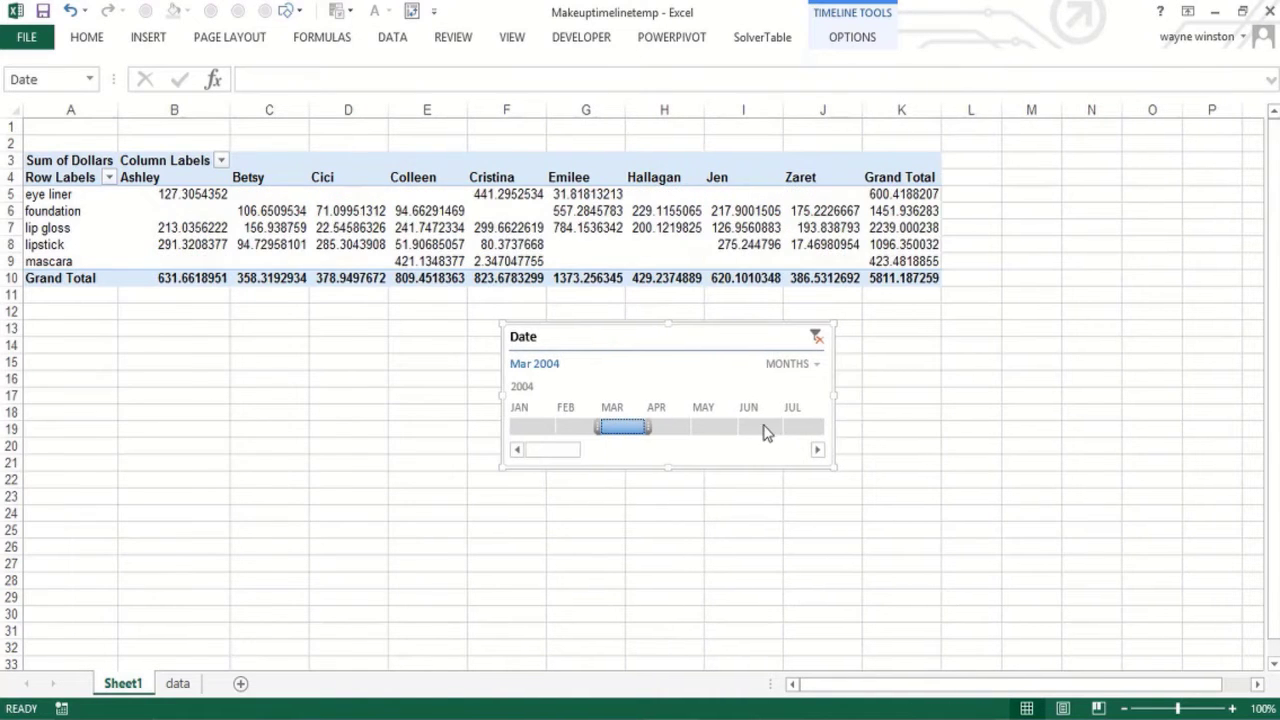
click(817, 450)
click(817, 450)
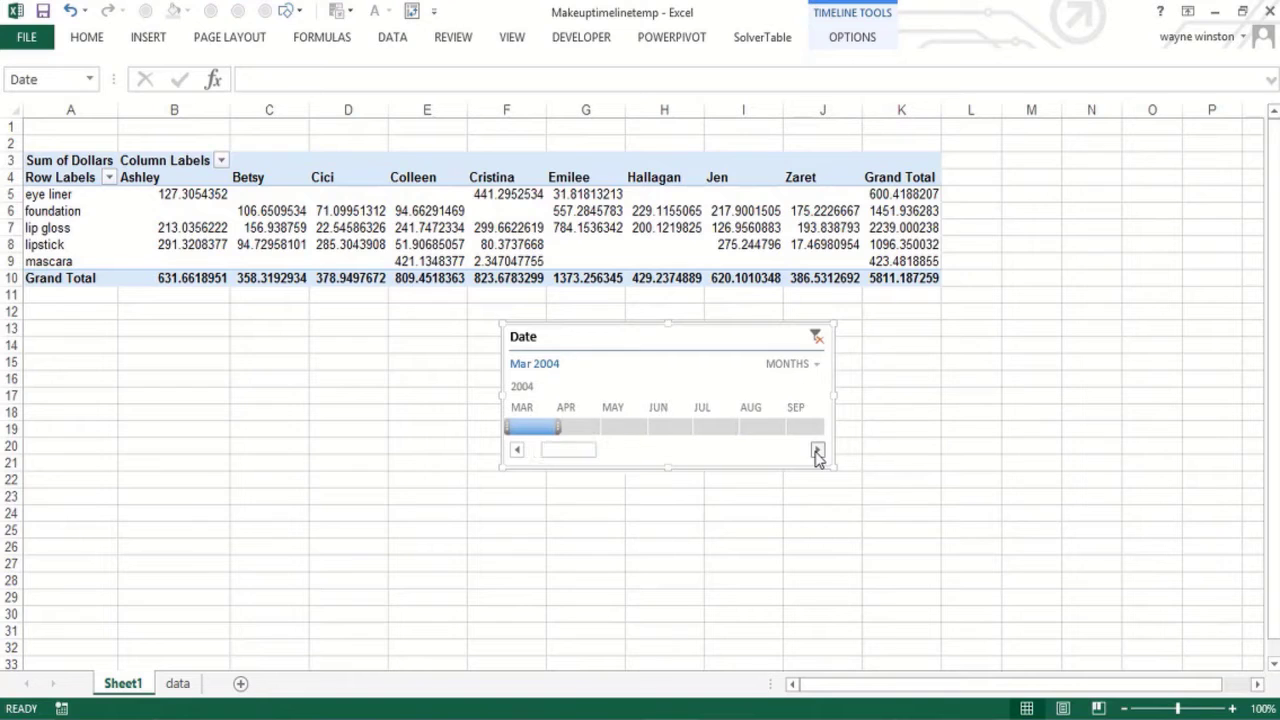
shift+click(810, 428)
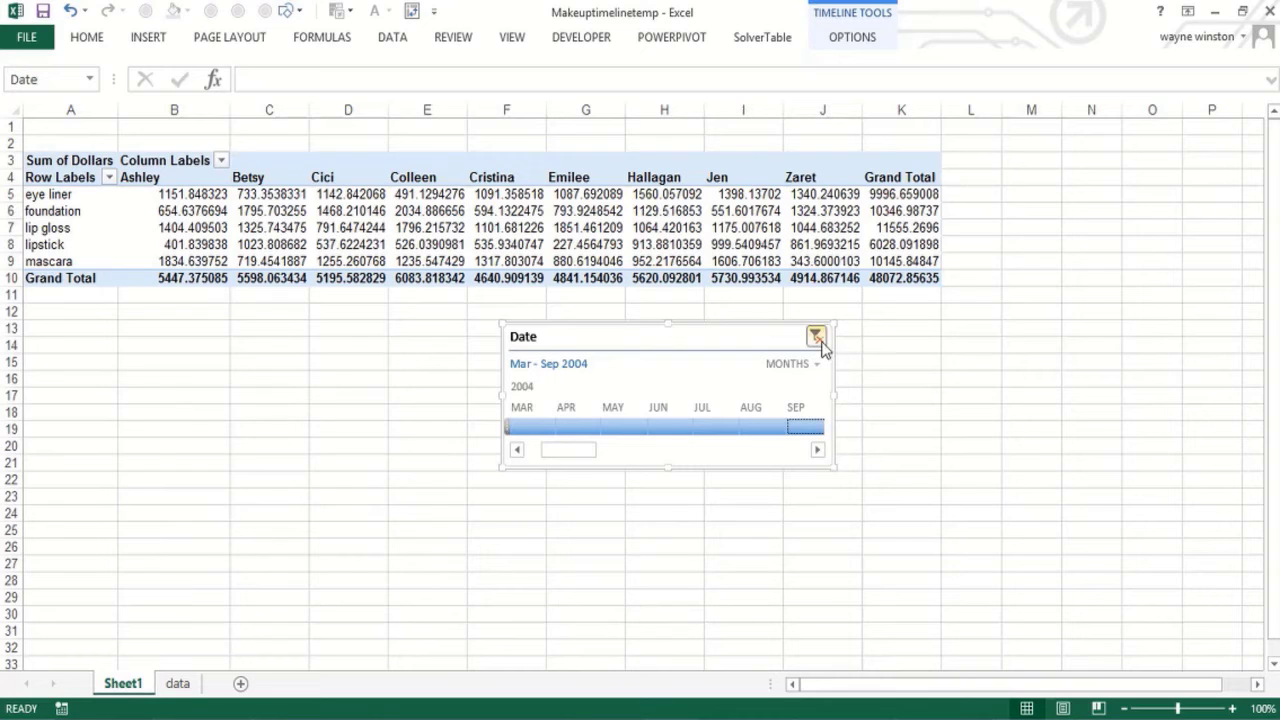
- Clear the timeline filter and filter the PivotTable to April through August 2004
click(816, 337)
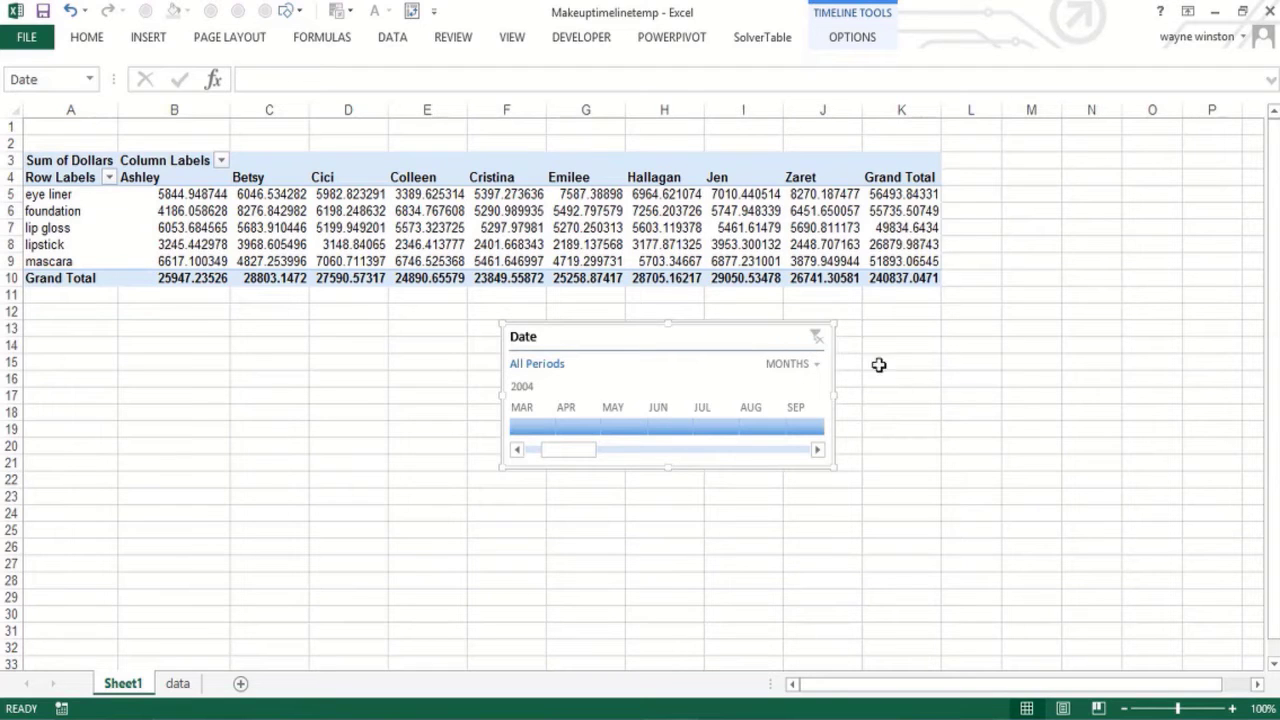
click(558, 428)
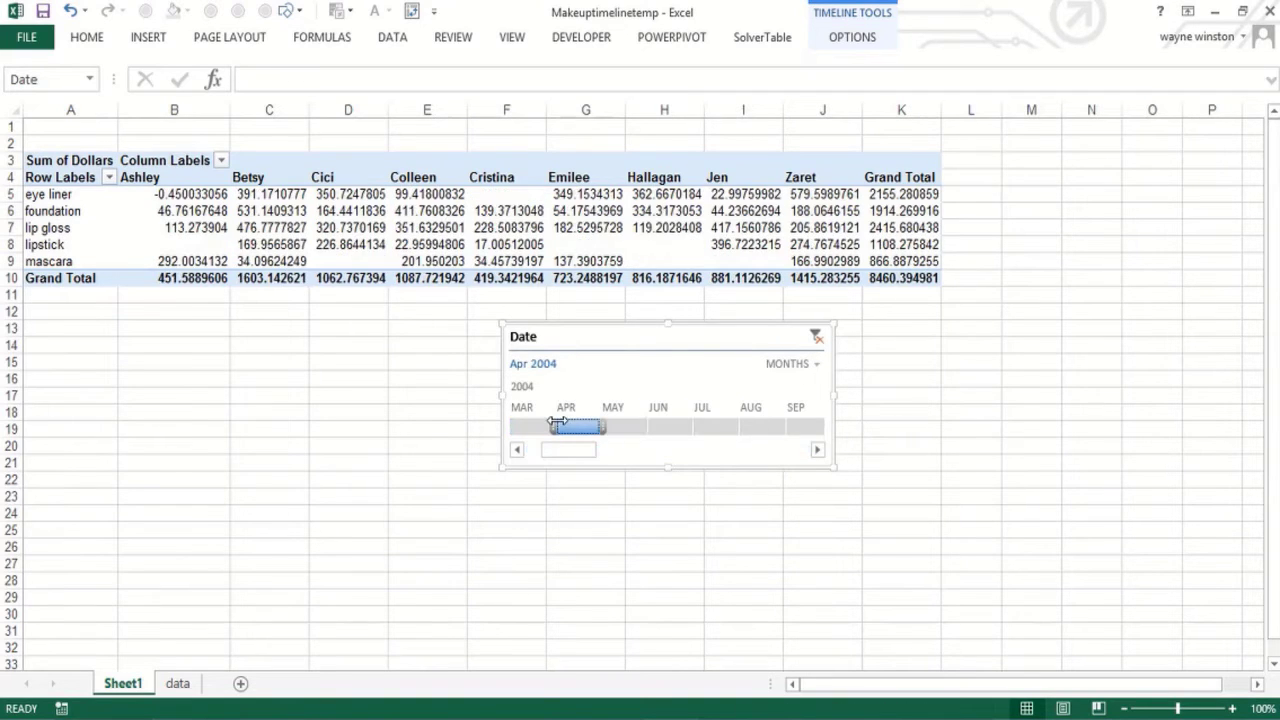
shift+click(763, 428)
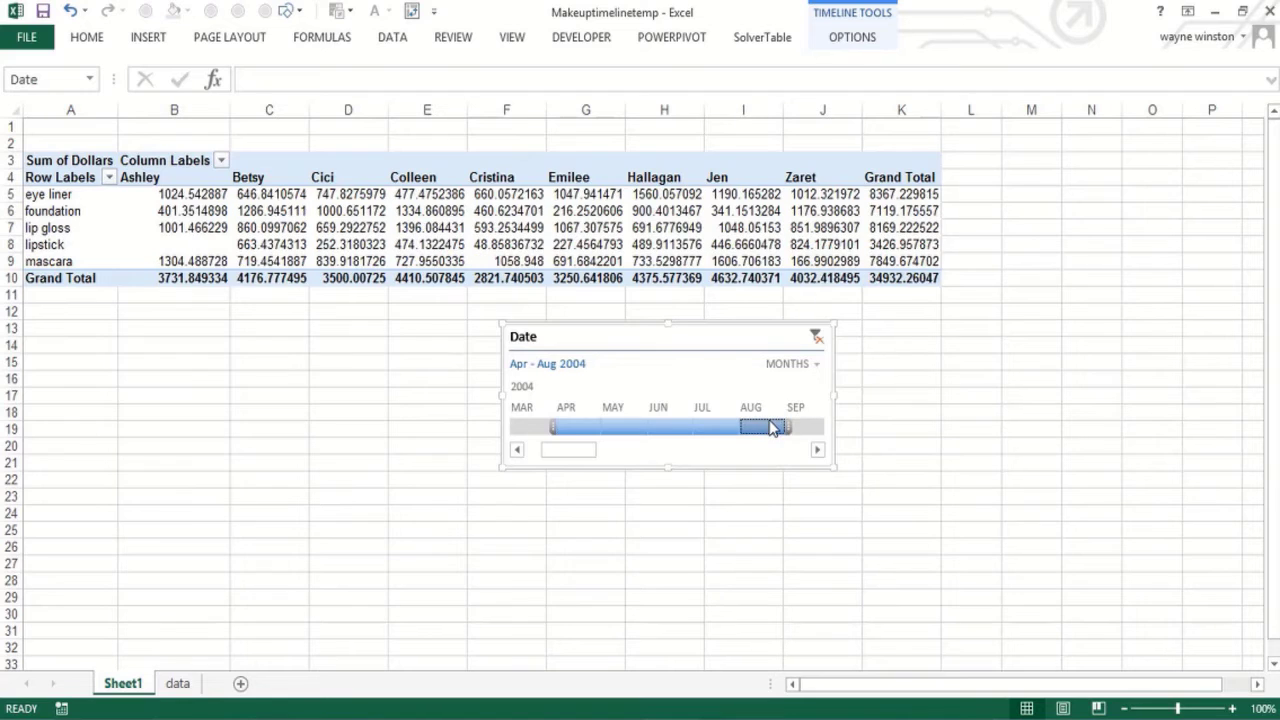
click(989, 380)
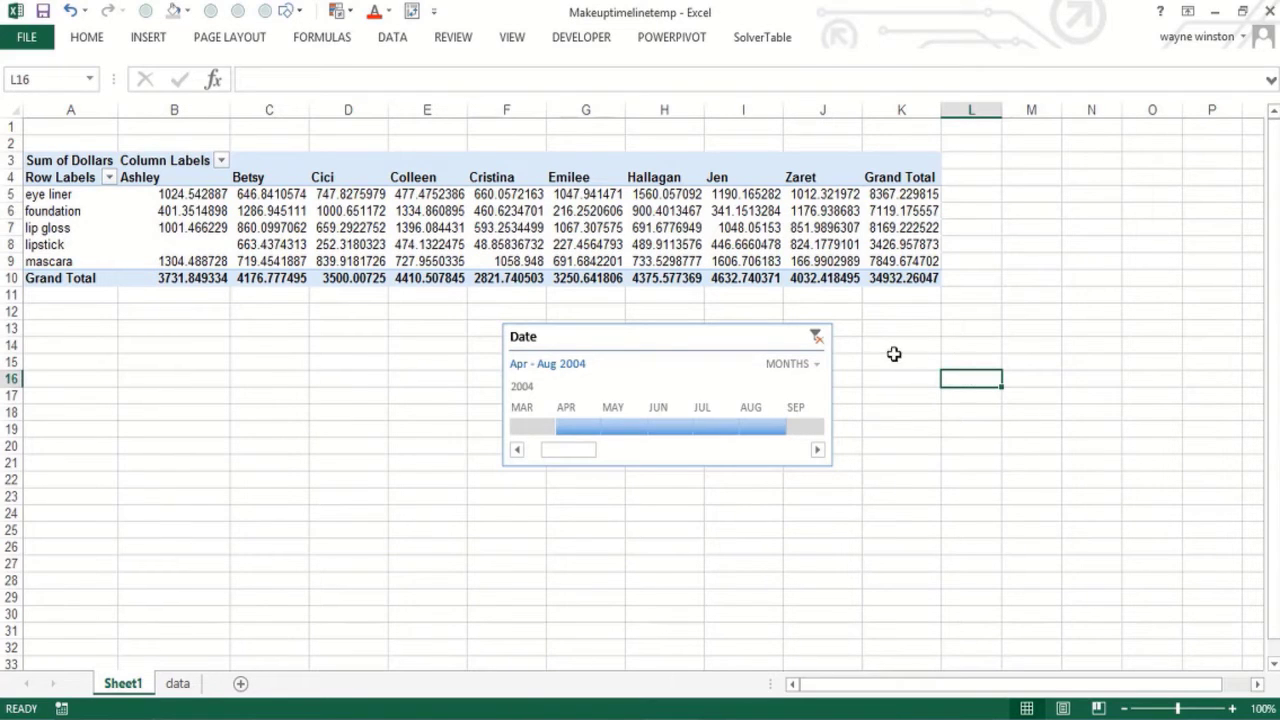
click(452, 368)
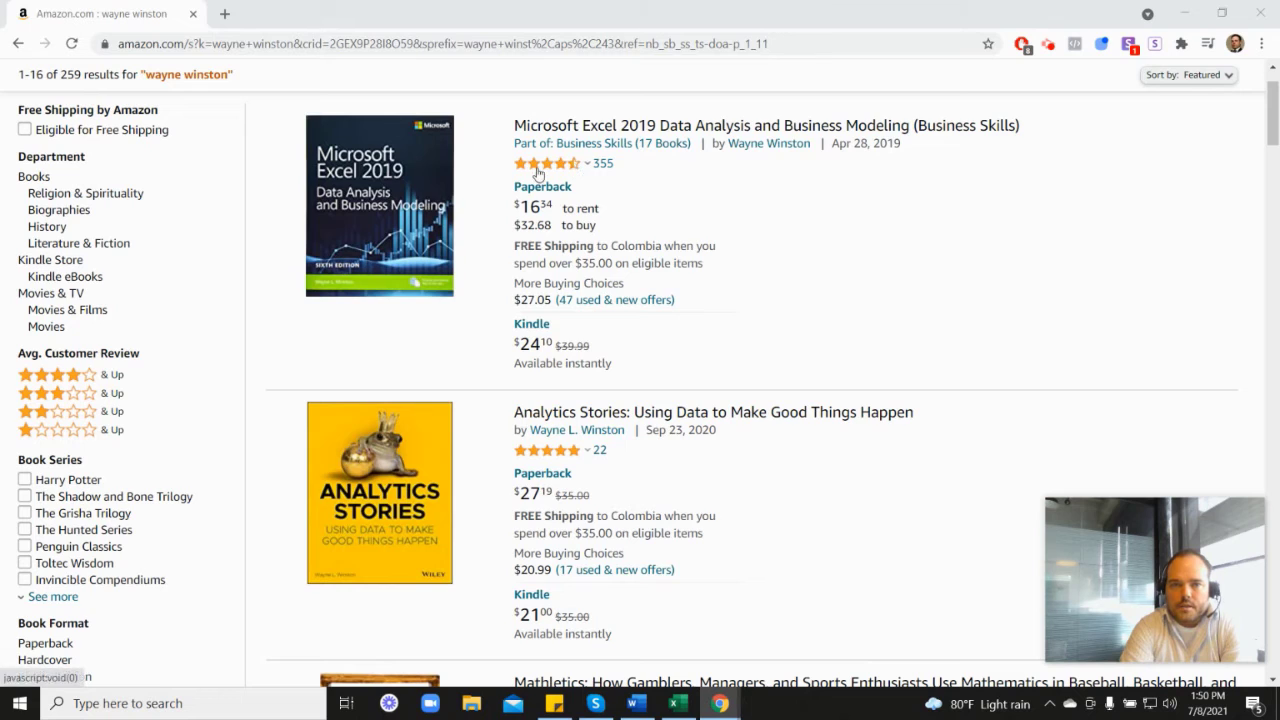
- Look through the Amazon search results for the Excel data analysis, Analytics Stories, Mathletics and Marketing Analytics books
mouse_move(548, 172)
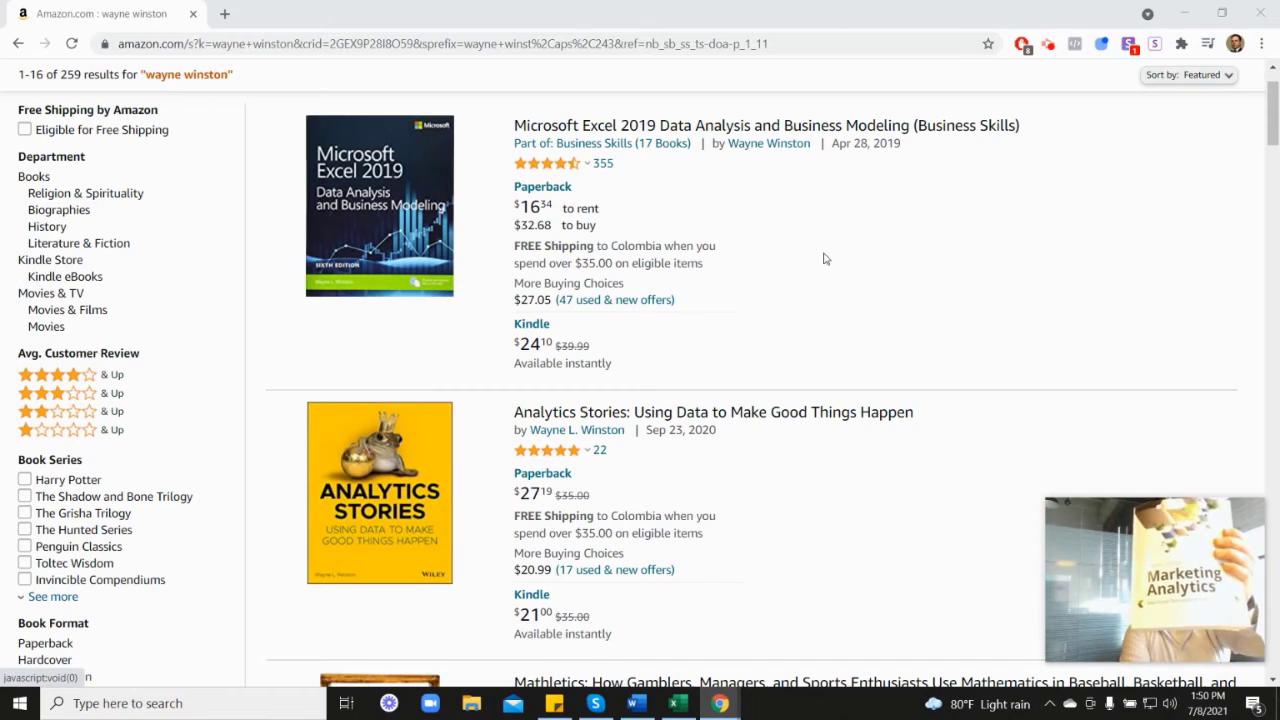
scroll(1138, 414, down, 3)
scroll(1150, 390, down, 5)
scroll(815, 499, down, 1)
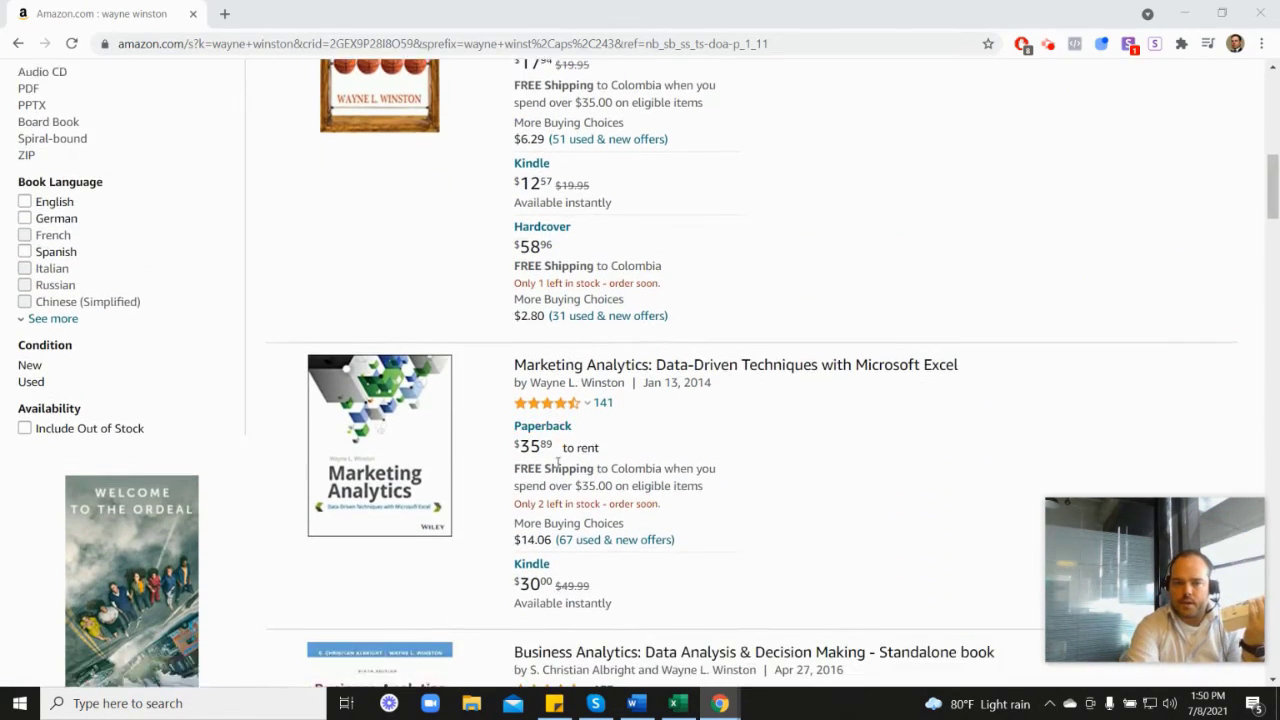
mouse_move(568, 384)
scroll(744, 380, up, 6)
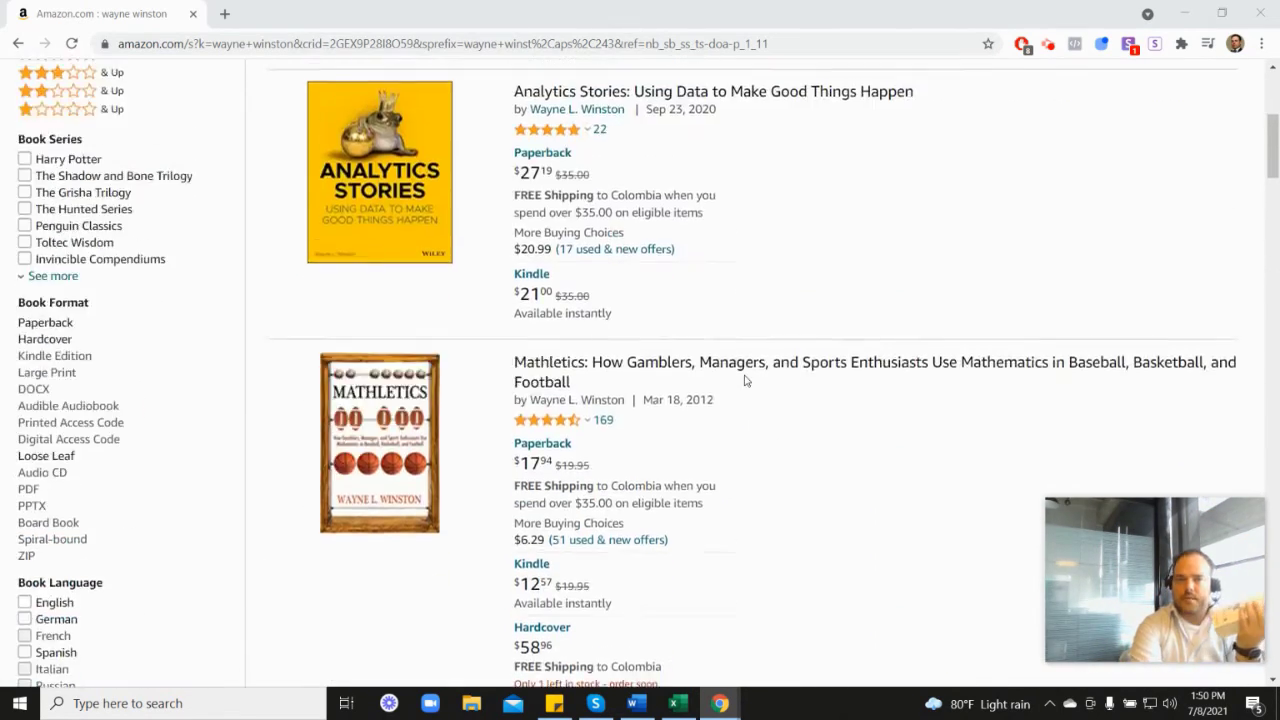